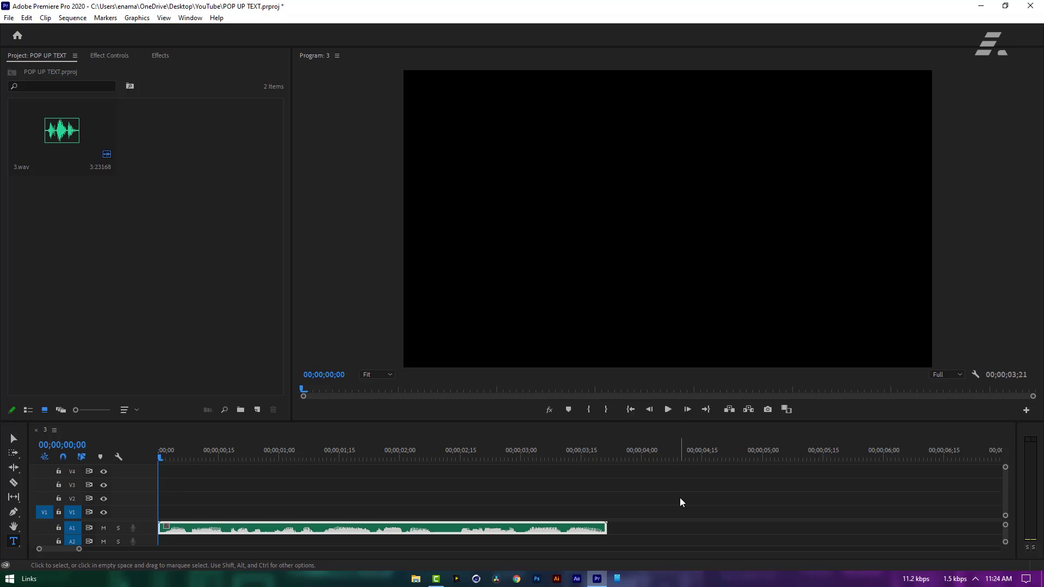
Step: Create a dark teal (0D474E) Color Matte named Color Matte and place it on the timeline
click(667, 410)
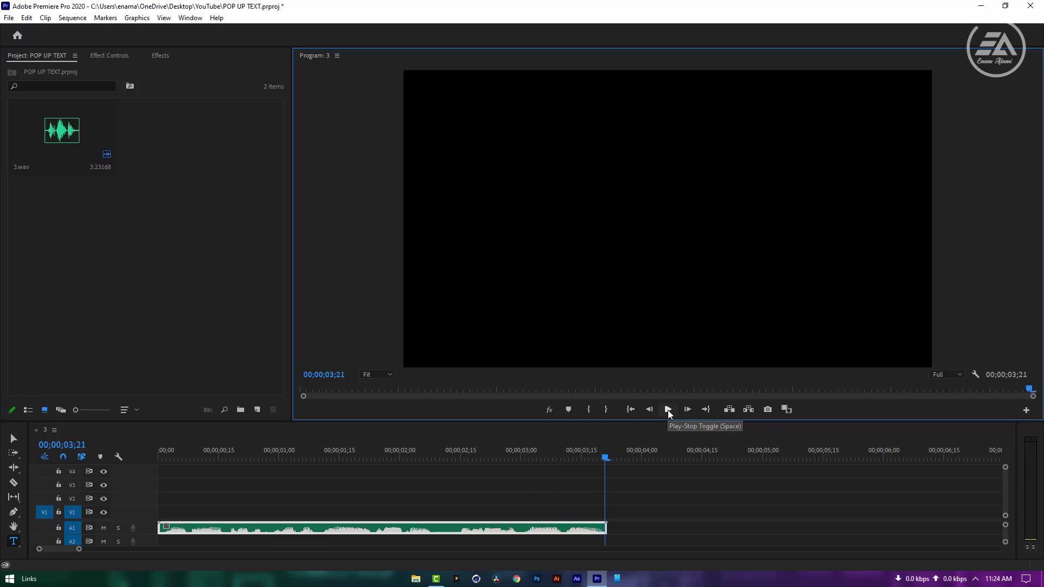
click(257, 409)
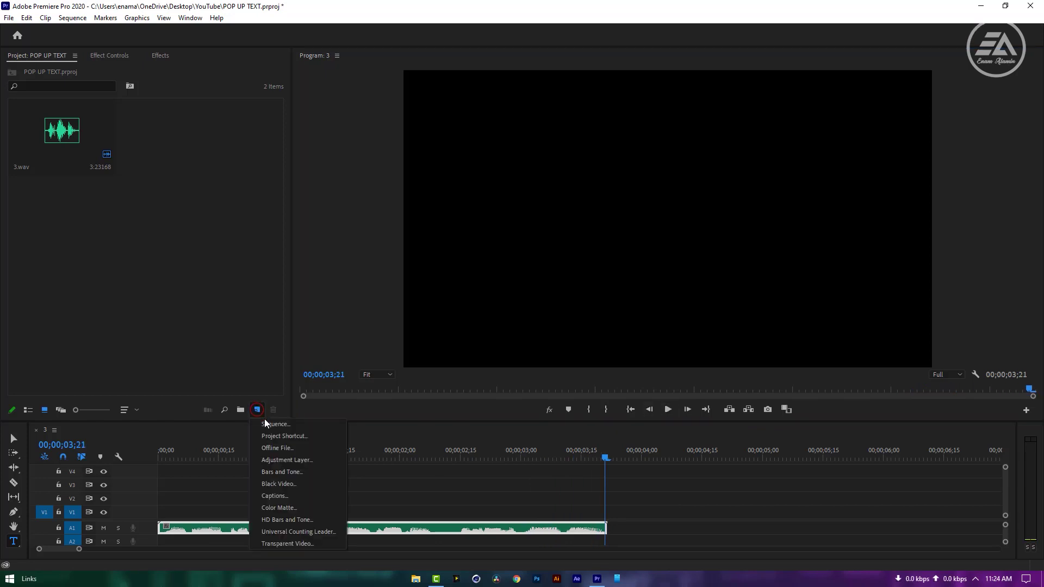
click(294, 507)
click(533, 331)
click(294, 209)
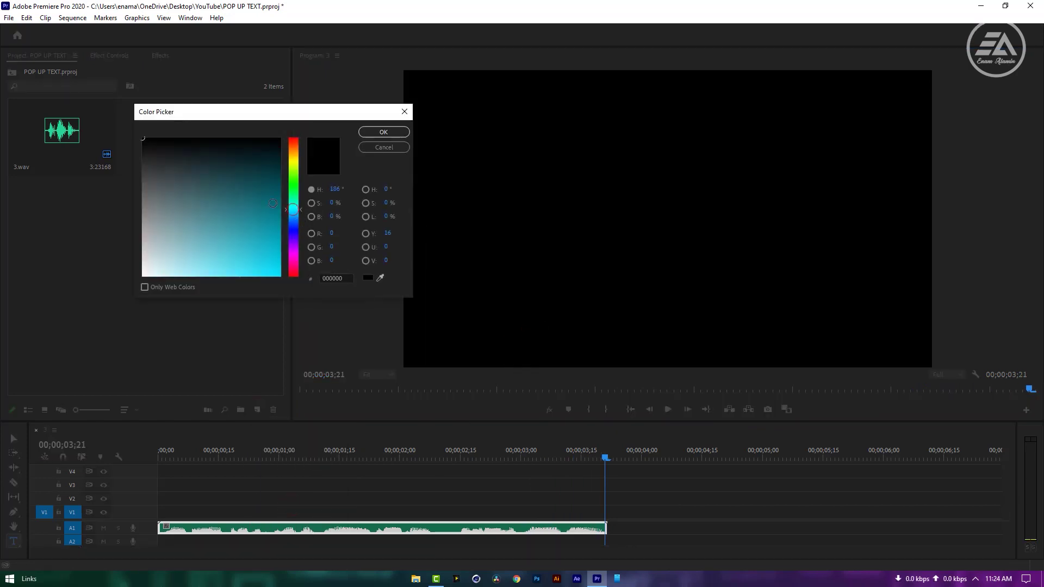
click(257, 180)
click(383, 132)
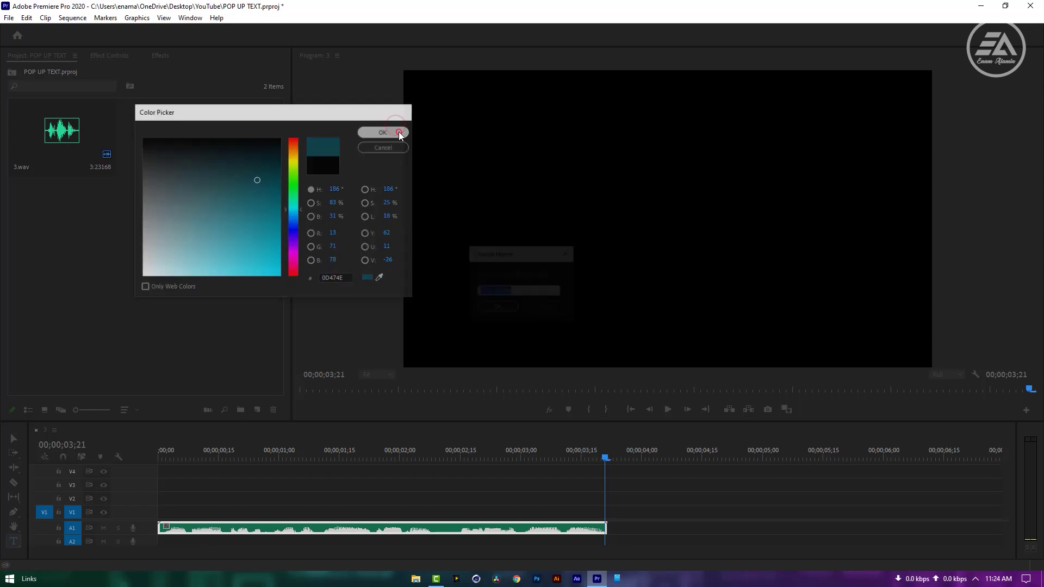
click(496, 309)
drag(197, 158, 163, 513)
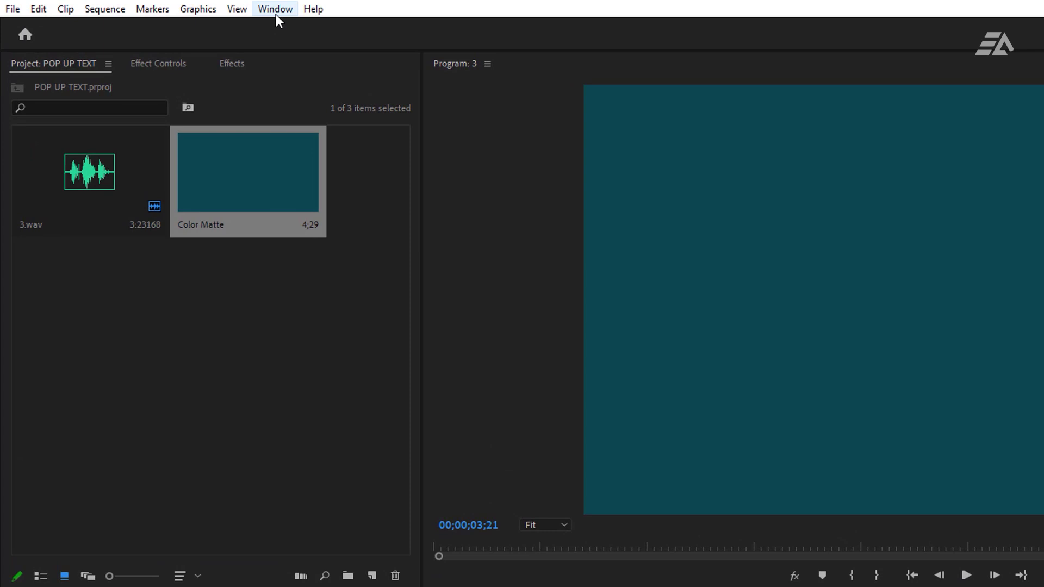
Step: Open the Essential Graphics panel in Edit mode and add a new text layer
click(276, 17)
click(306, 290)
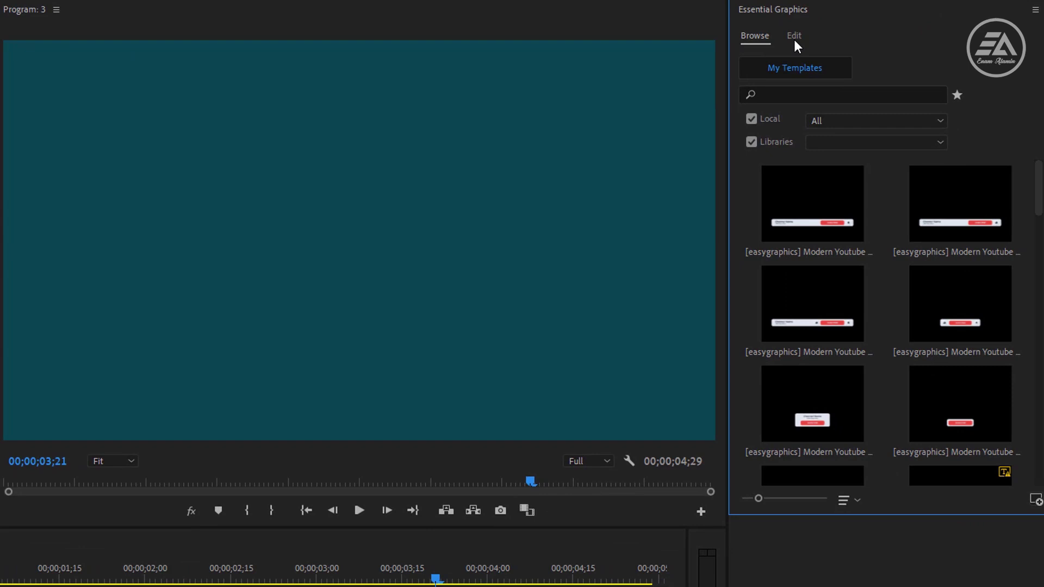
click(794, 37)
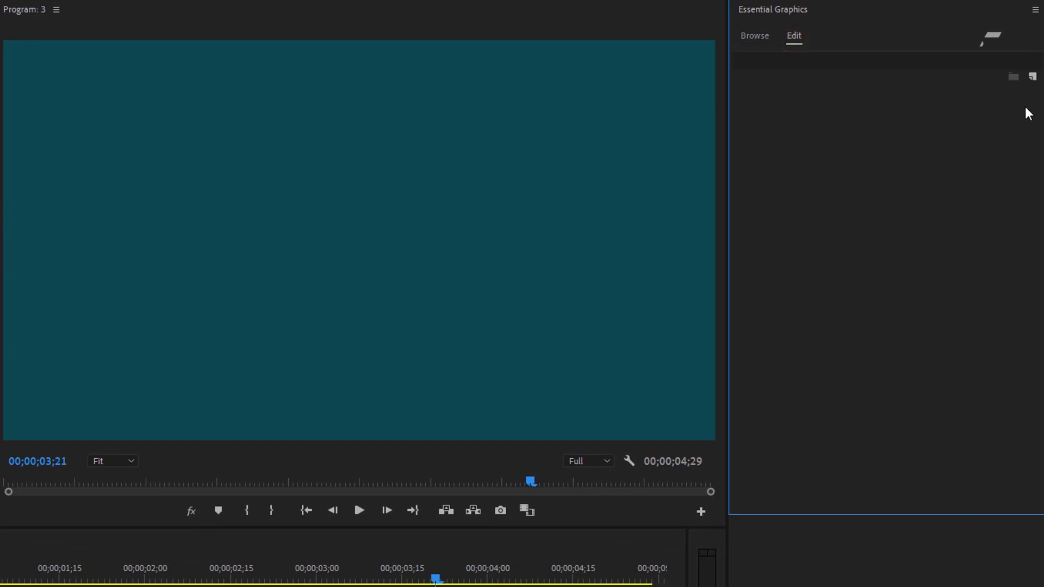
click(1036, 79)
click(1018, 98)
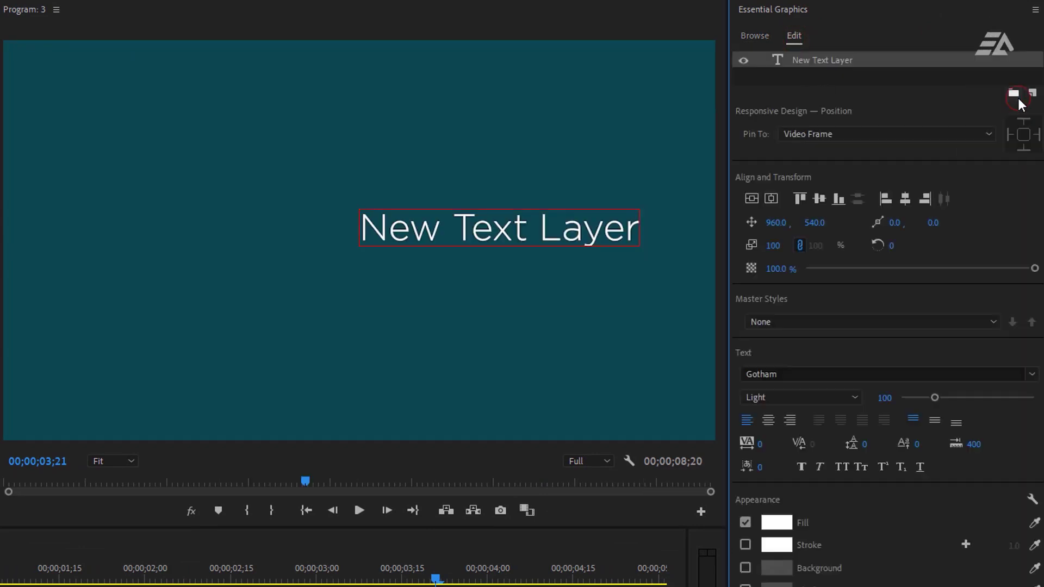
Step: Replace the placeholder with the title 'HOW TO MAKE' / 'TEXT POP-UP WHILE TALKING'
click(581, 226)
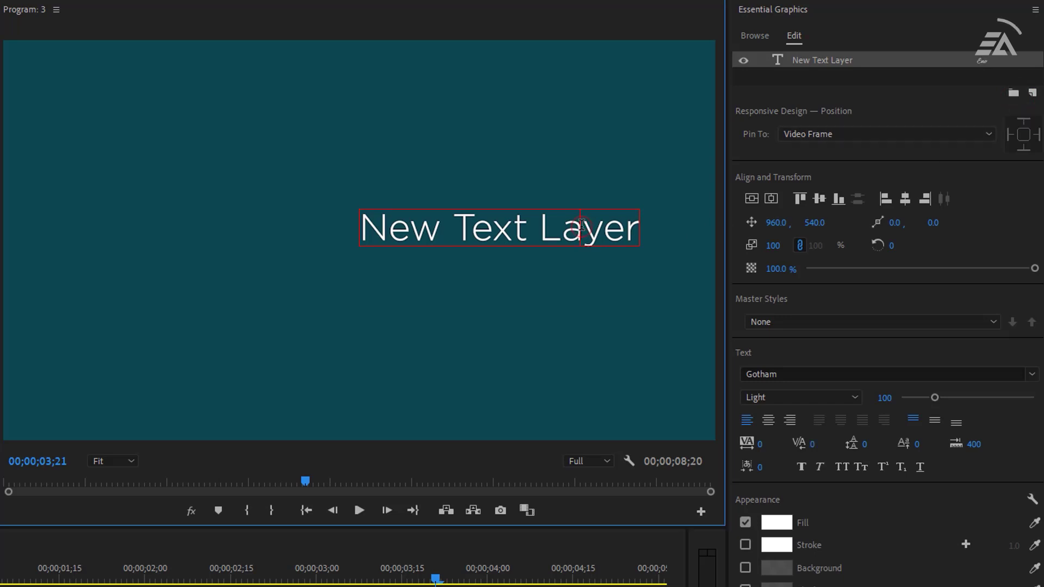
key(ctrl+a)
text(HOW TO MAKE)
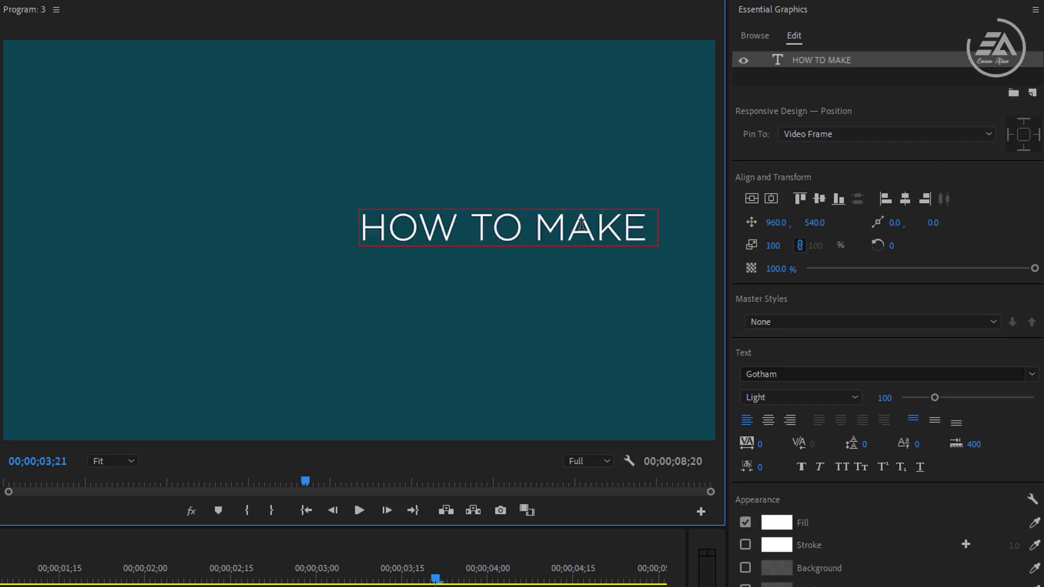
key(Return)
text(TEXT POP)
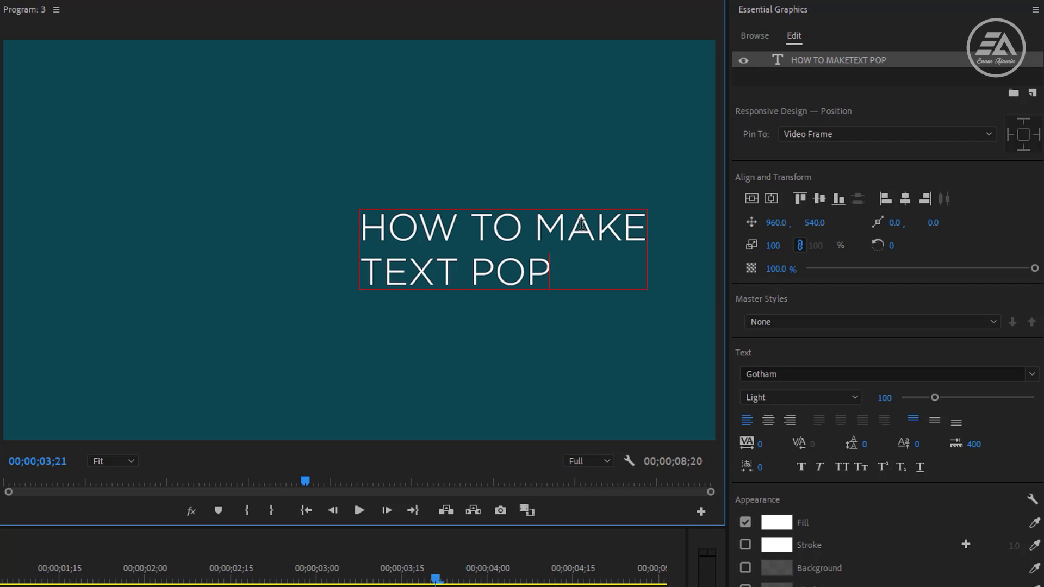
text(-UP WHILE TALKING)
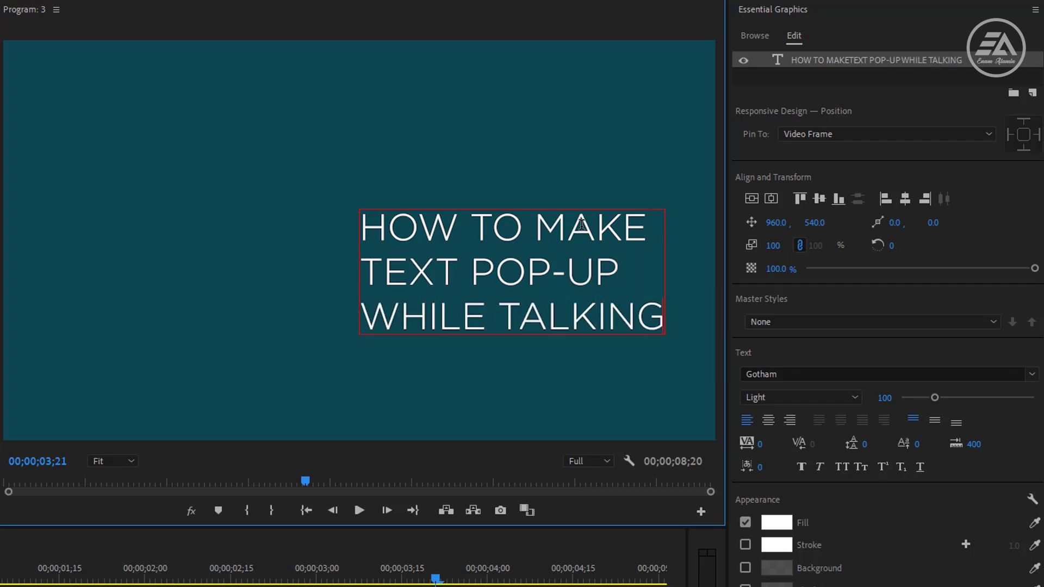
key(ctrl+a)
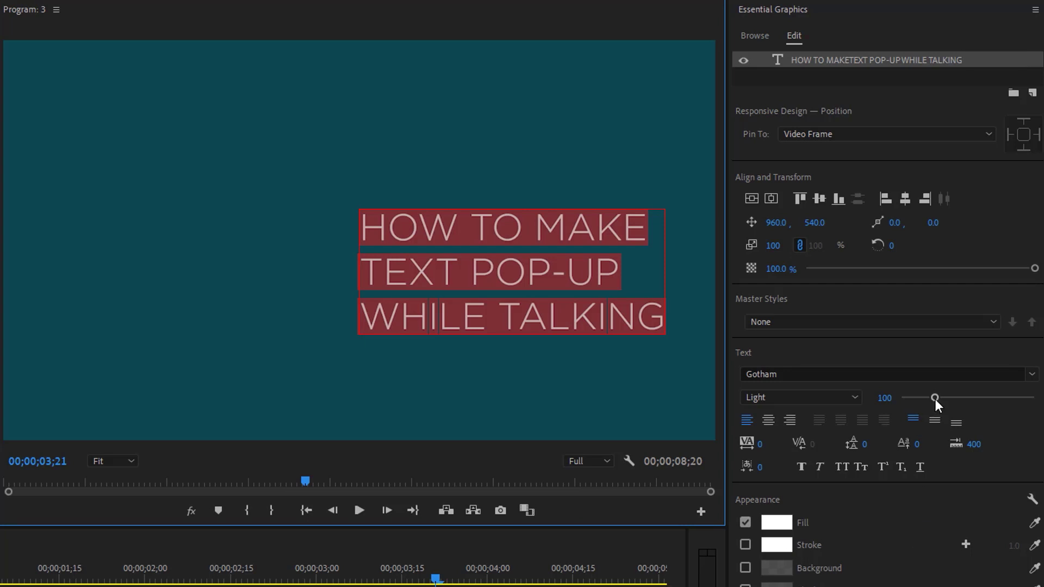
Step: Enlarge and centre the title; make TEXT POP-UP Gotham Pro Black size 226 and WHILE TALKING 191
drag(935, 399, 961, 399)
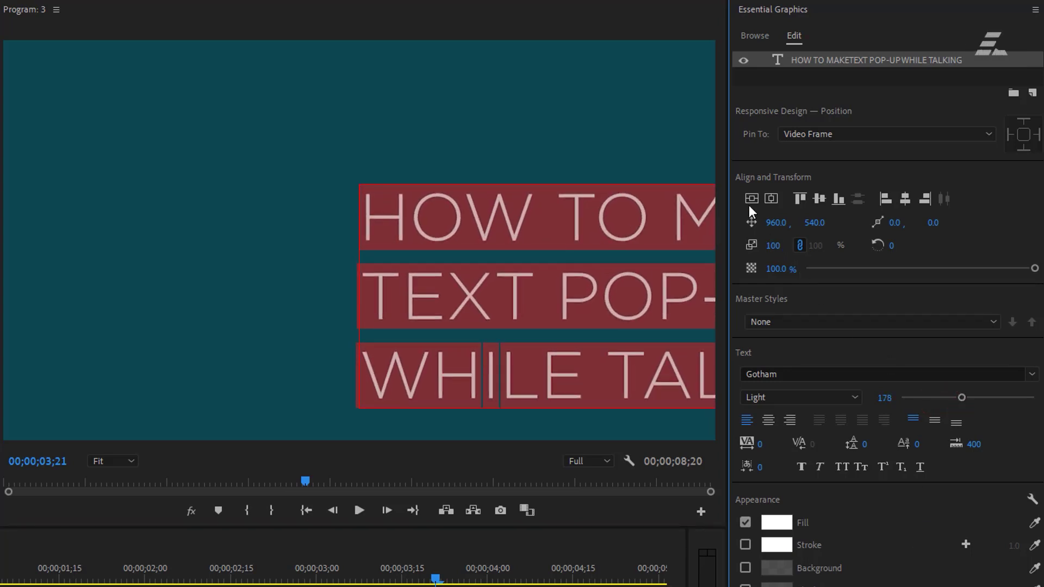
click(770, 199)
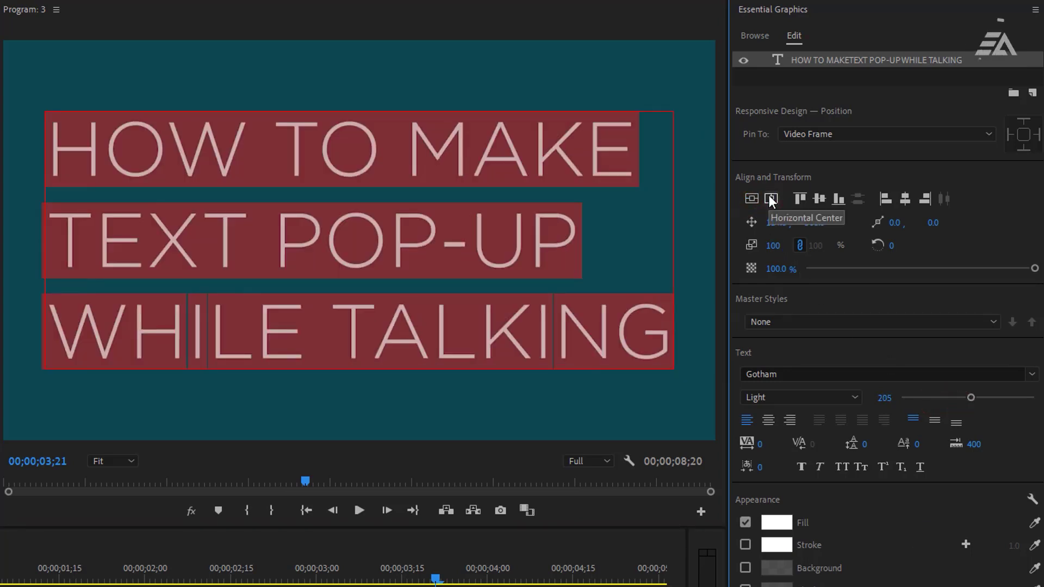
drag(578, 231, 42, 234)
click(789, 375)
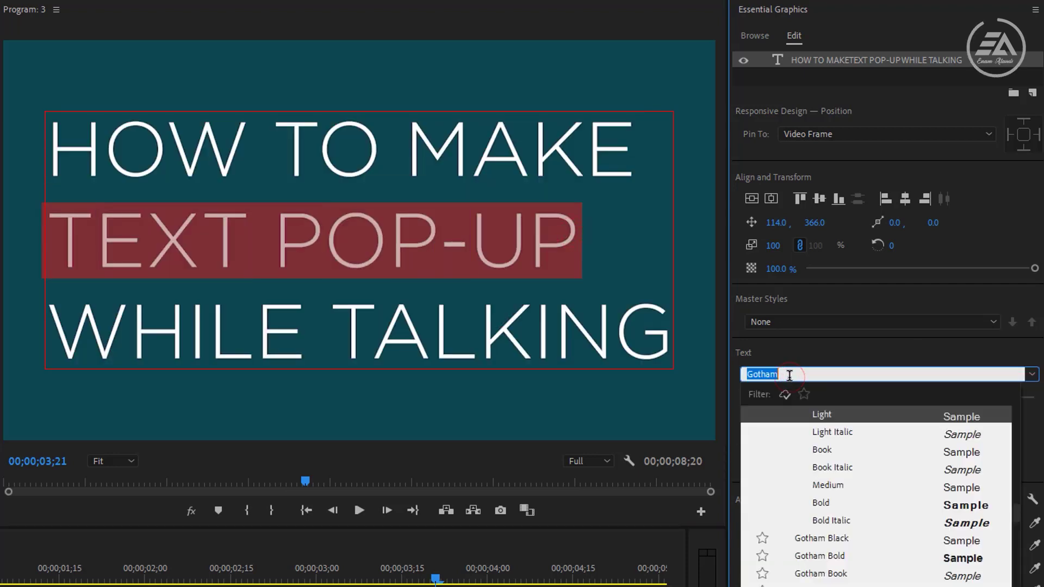
text(GOTH)
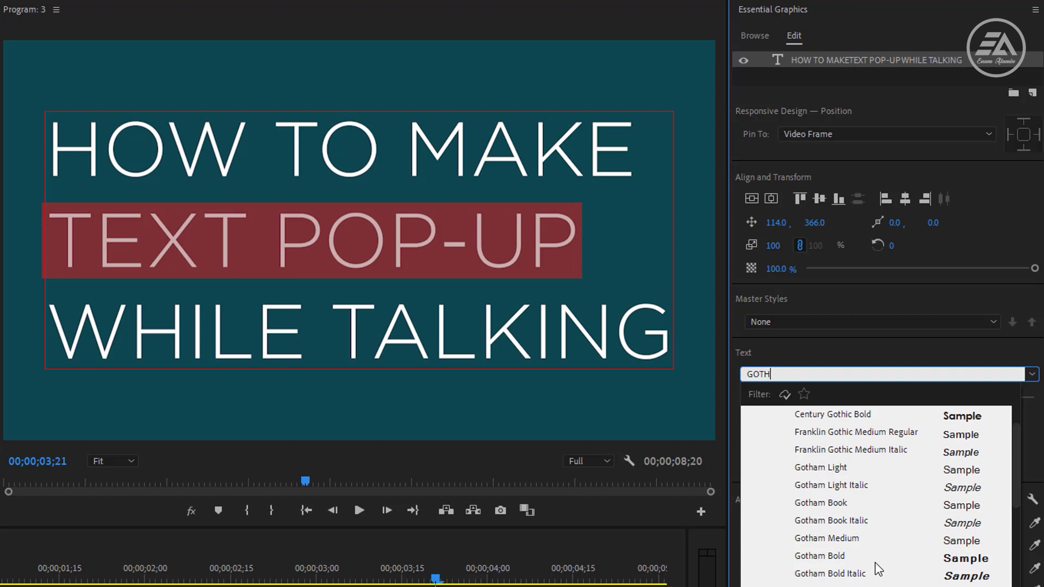
key(Return)
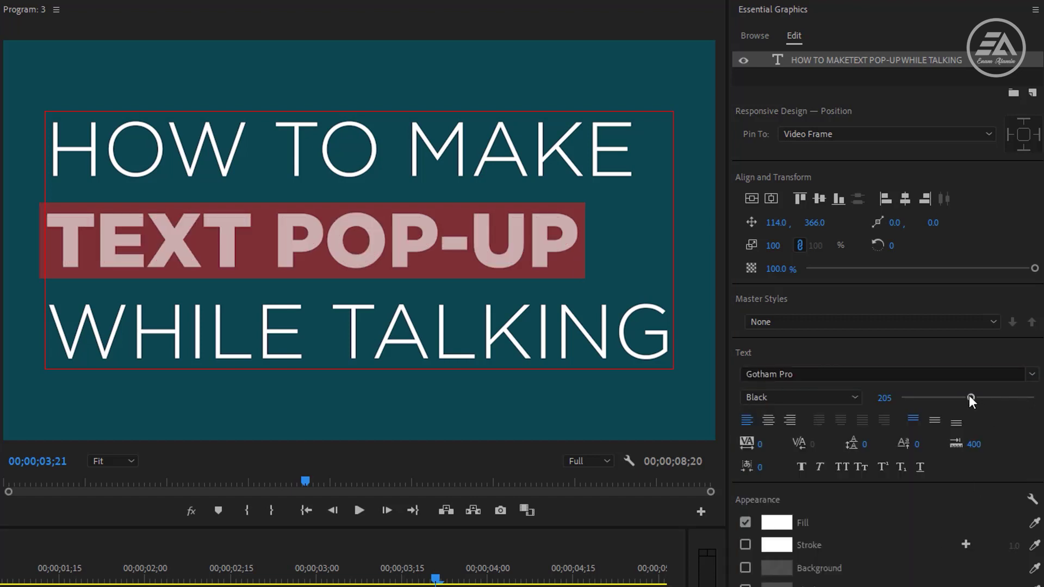
drag(969, 396, 976, 396)
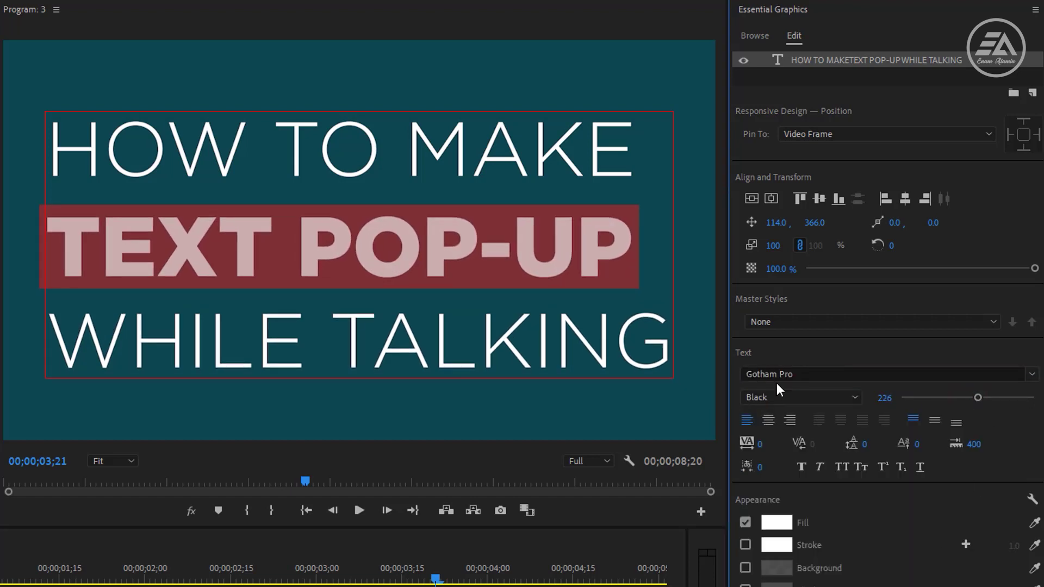
drag(673, 342, 46, 343)
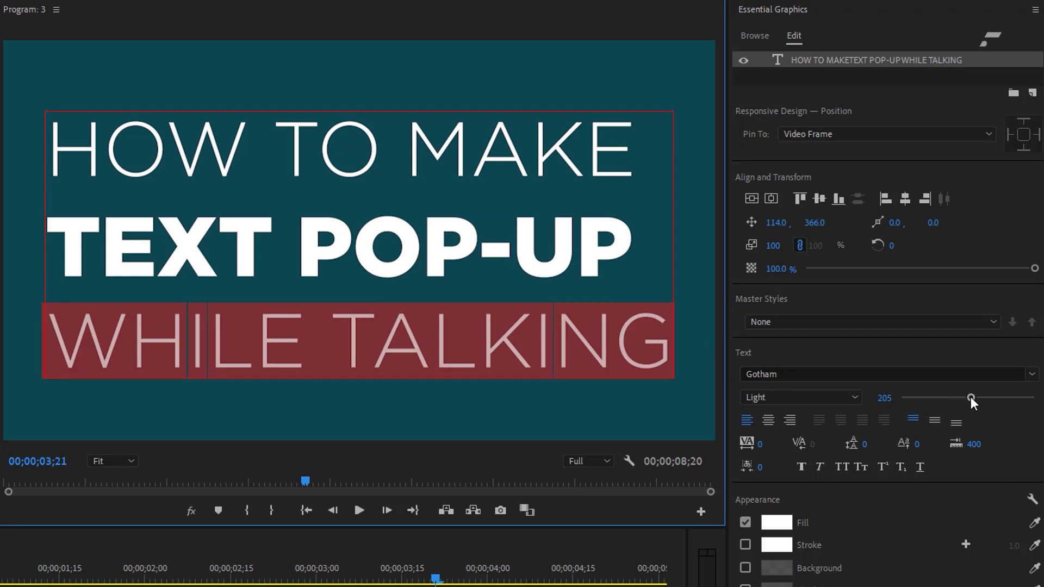
drag(970, 397, 963, 397)
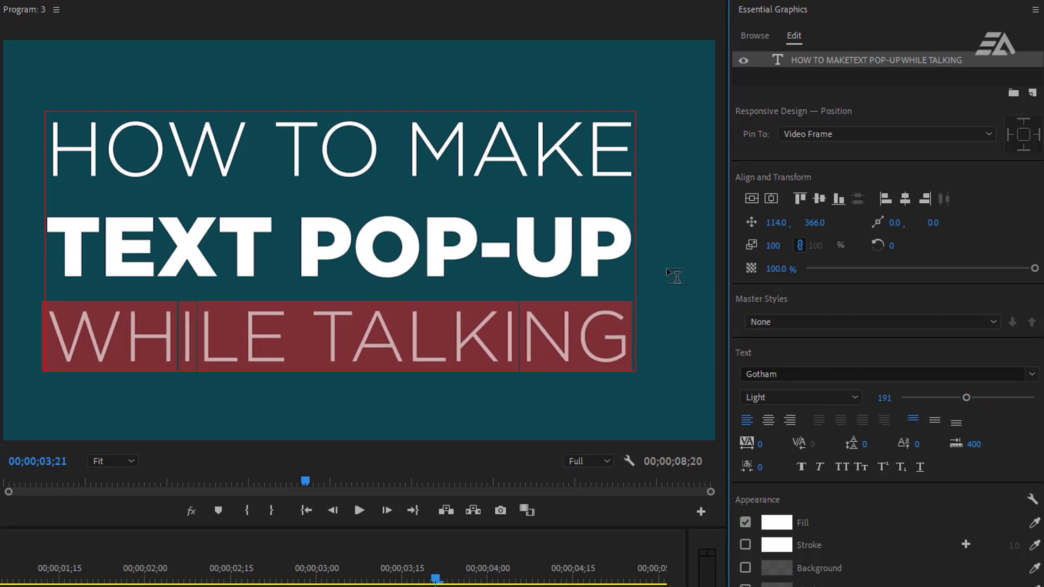
Step: Fill the TEXT POP-UP line yellow and centre the title block vertically
drag(674, 273, 43, 245)
click(786, 522)
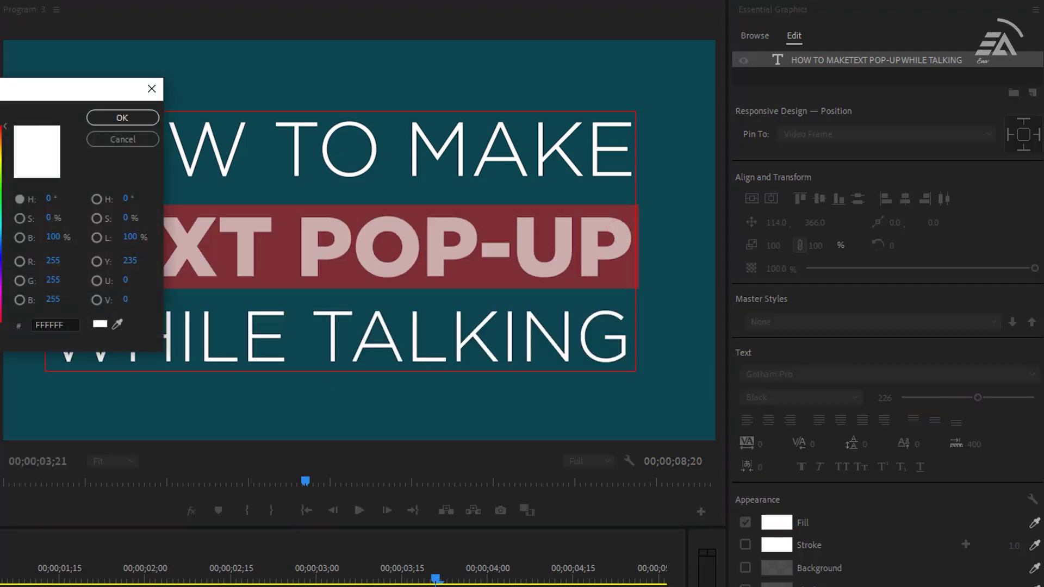
drag(0, 169, 1, 159)
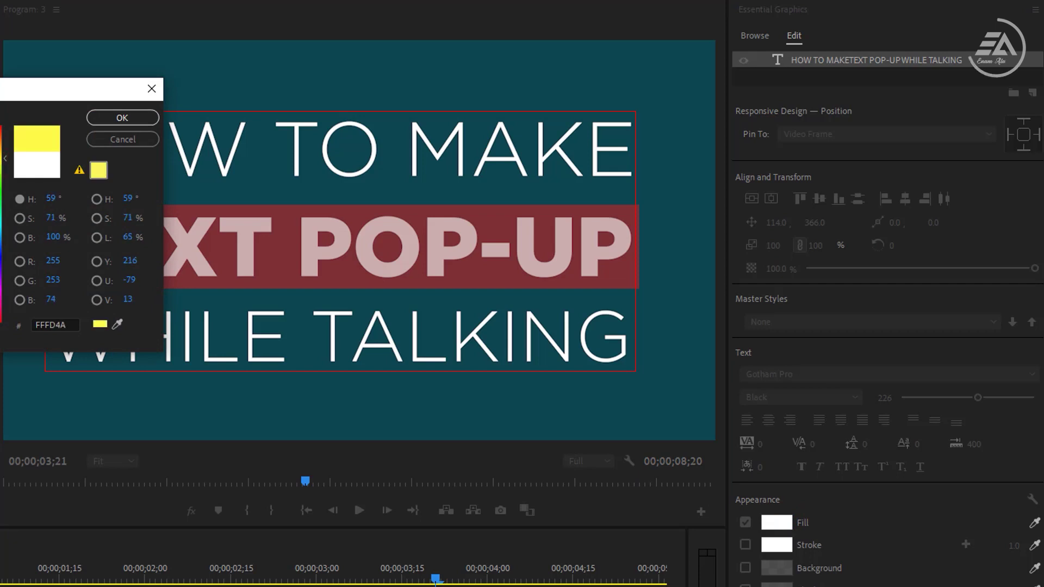
click(122, 117)
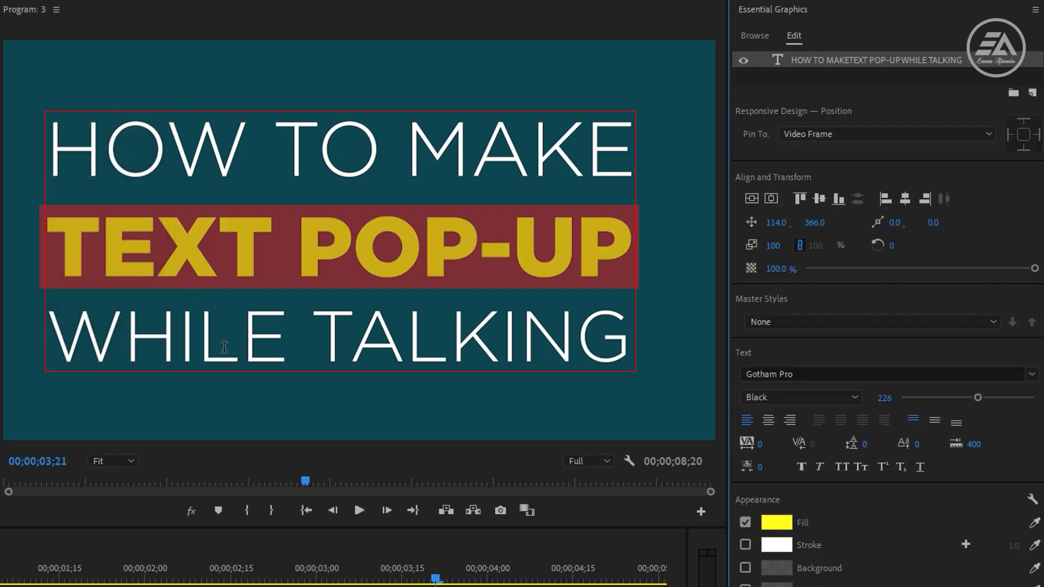
click(755, 201)
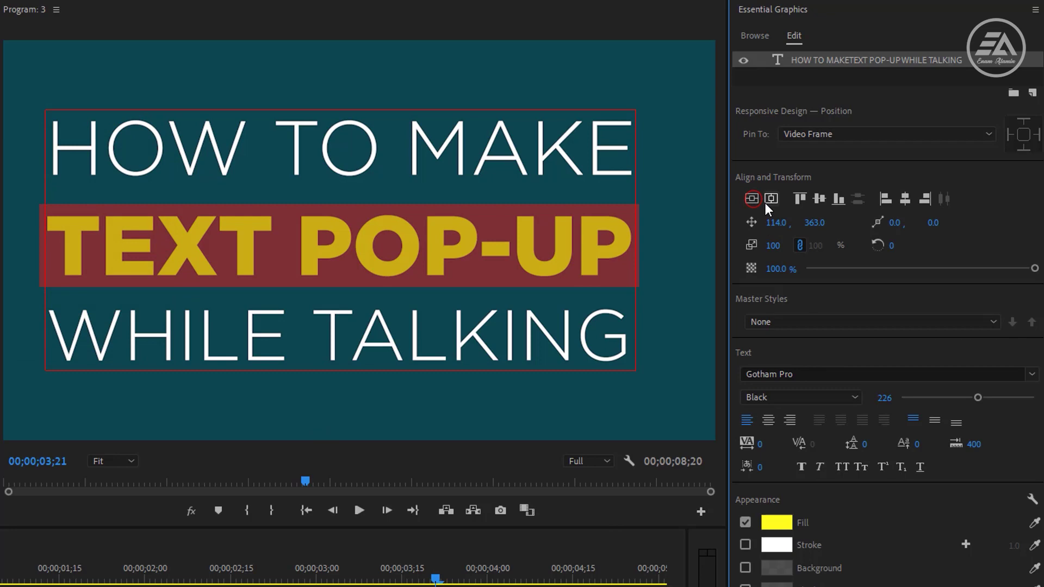
Step: Centre the title horizontally and apply the Crop effect, found by searching 'CROP', to the V2 title clip
click(769, 199)
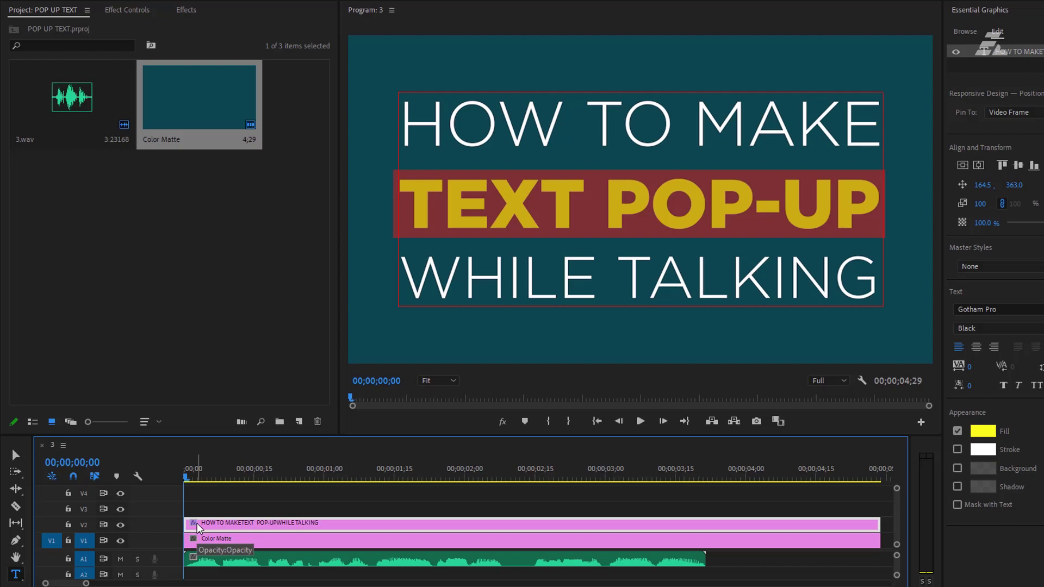
click(186, 10)
click(88, 25)
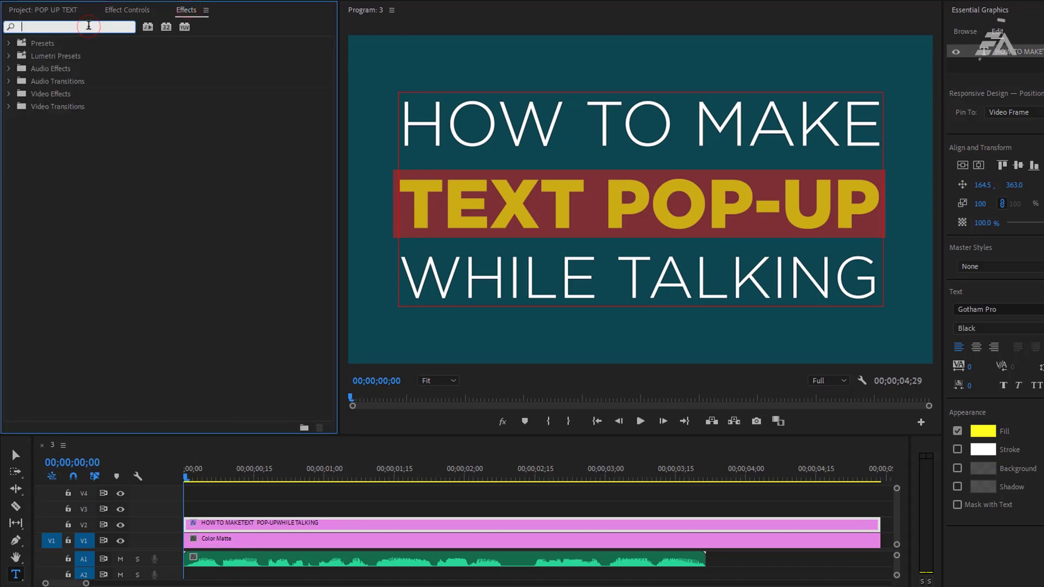
text(CROP)
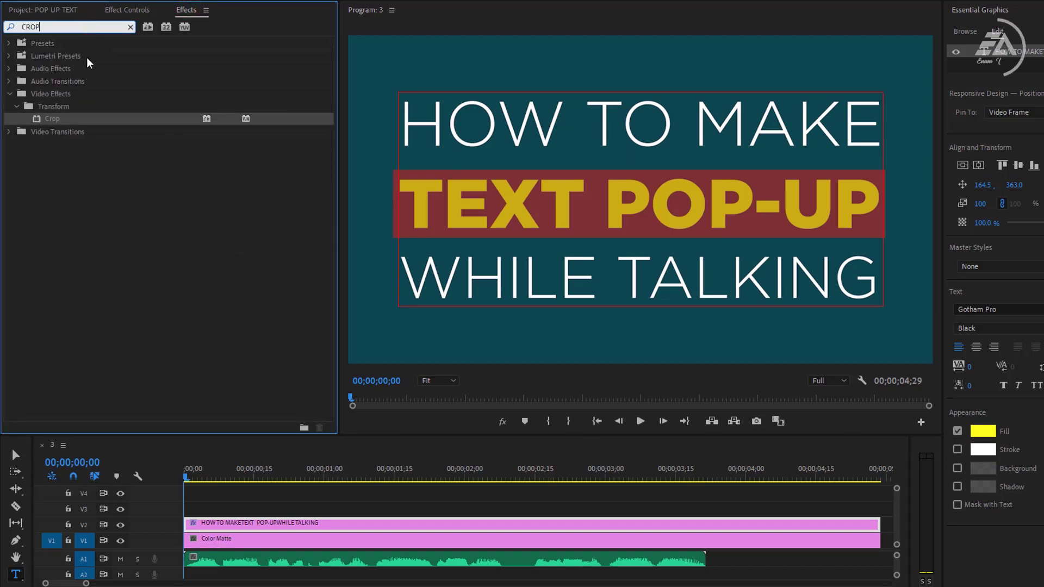
drag(52, 118, 222, 526)
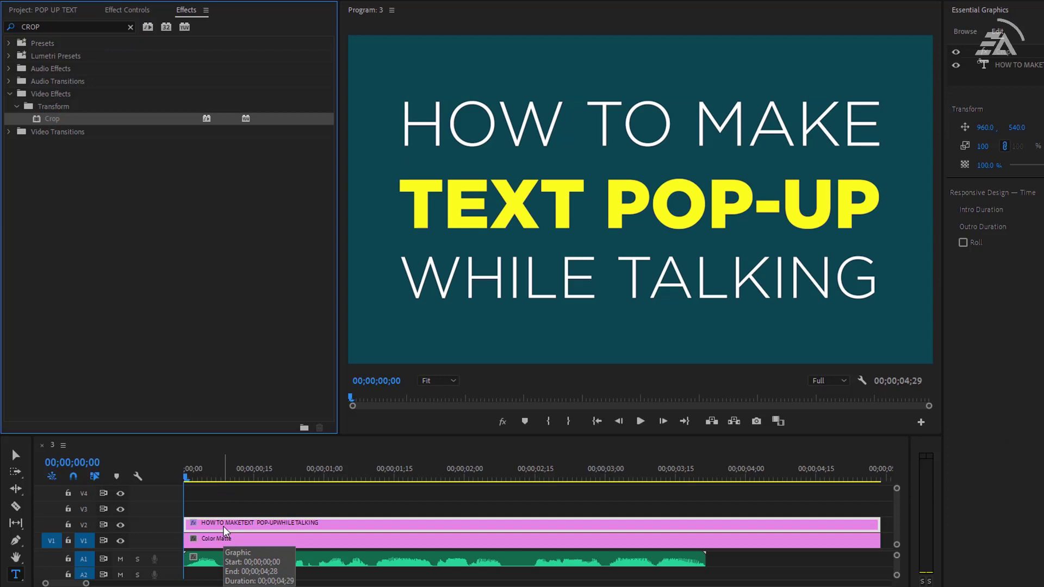
Step: Duplicate the title clip onto V3 and V4, hide the upper copies, and show the V2 clip's Effect Controls
drag(224, 525, 224, 500)
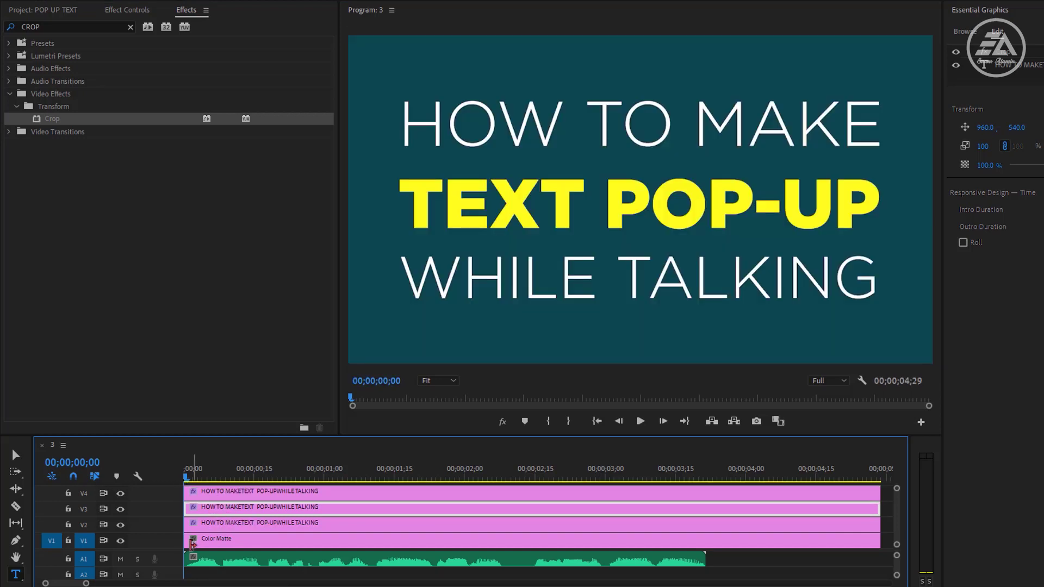
drag(177, 551, 175, 557)
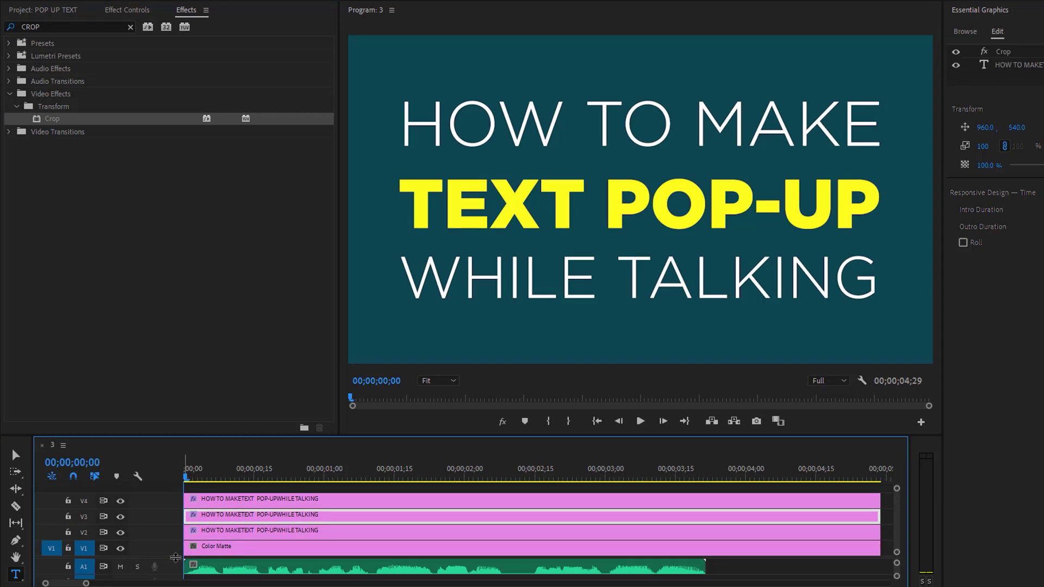
click(120, 516)
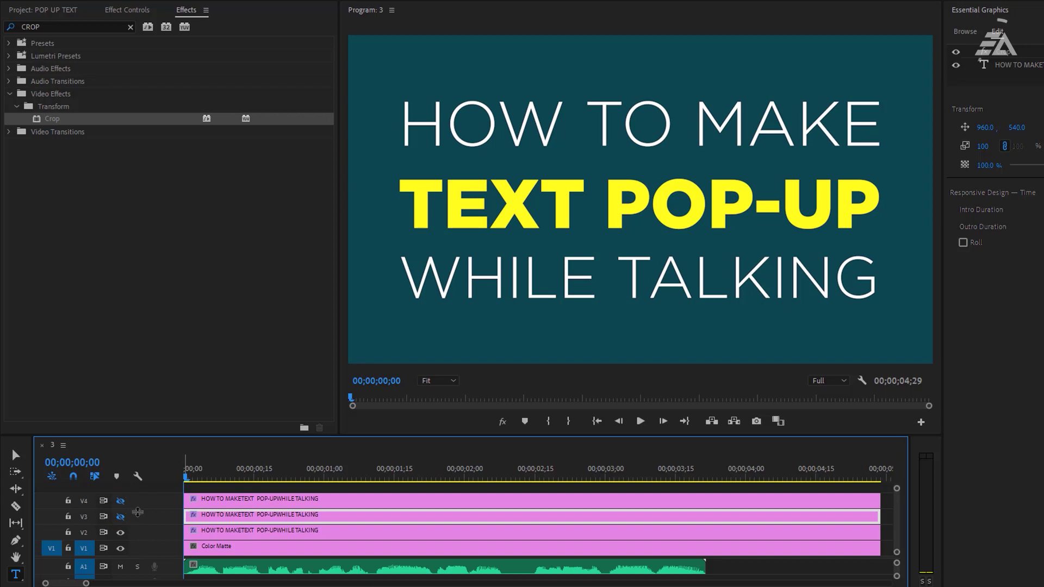
click(195, 534)
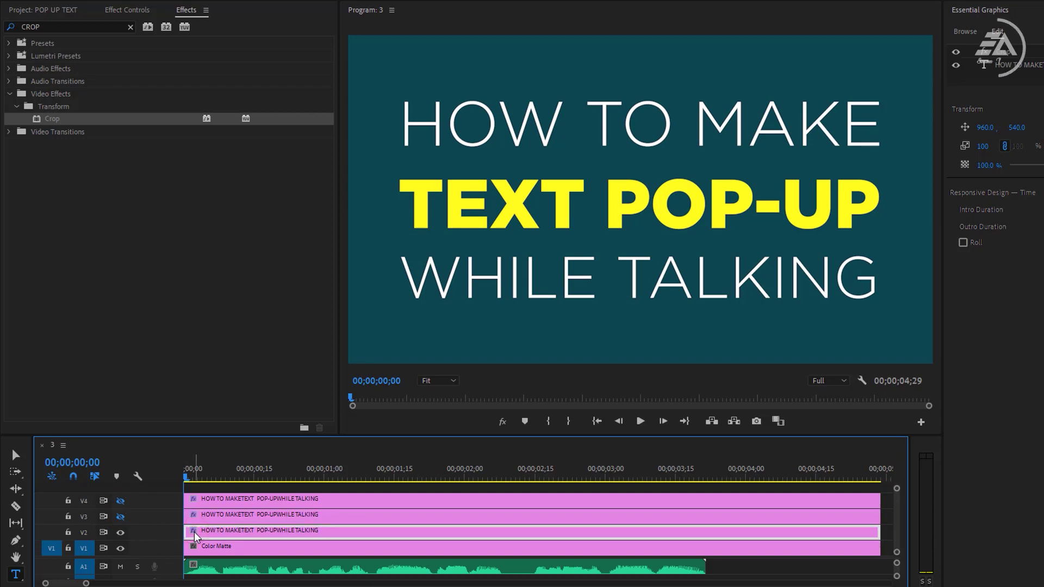
click(140, 14)
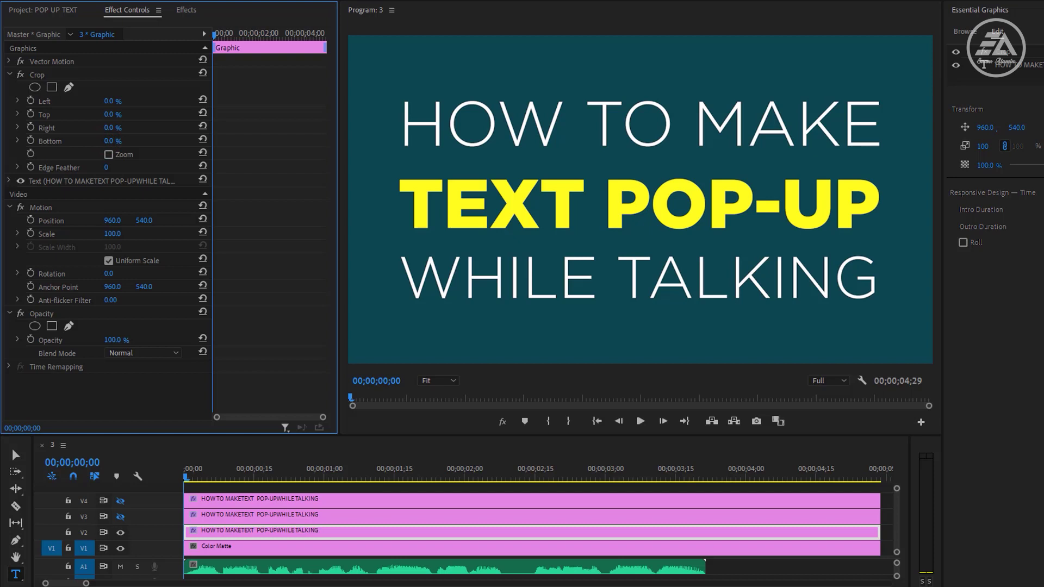
Step: Crop the V2 title to Bottom 59% and Right 44% so only HOW TO shows, parking at frame 8
drag(112, 141, 143, 141)
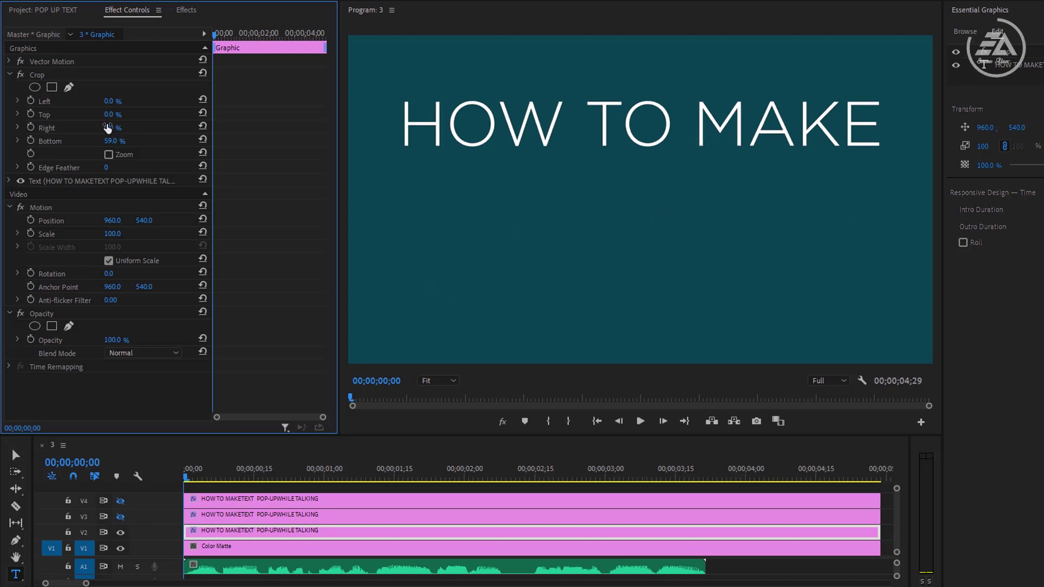
drag(109, 127, 132, 127)
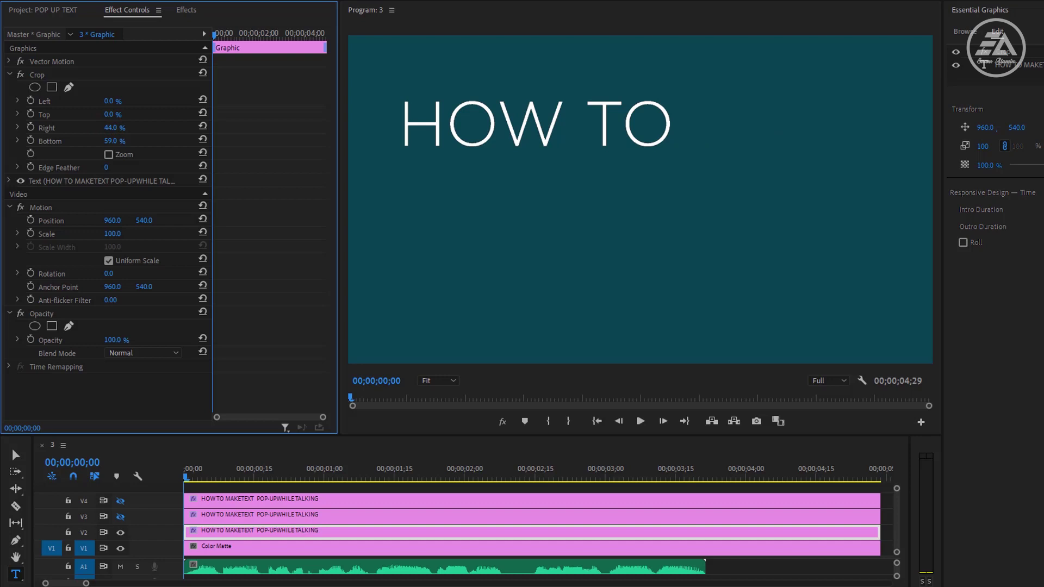
key(space)
click(224, 477)
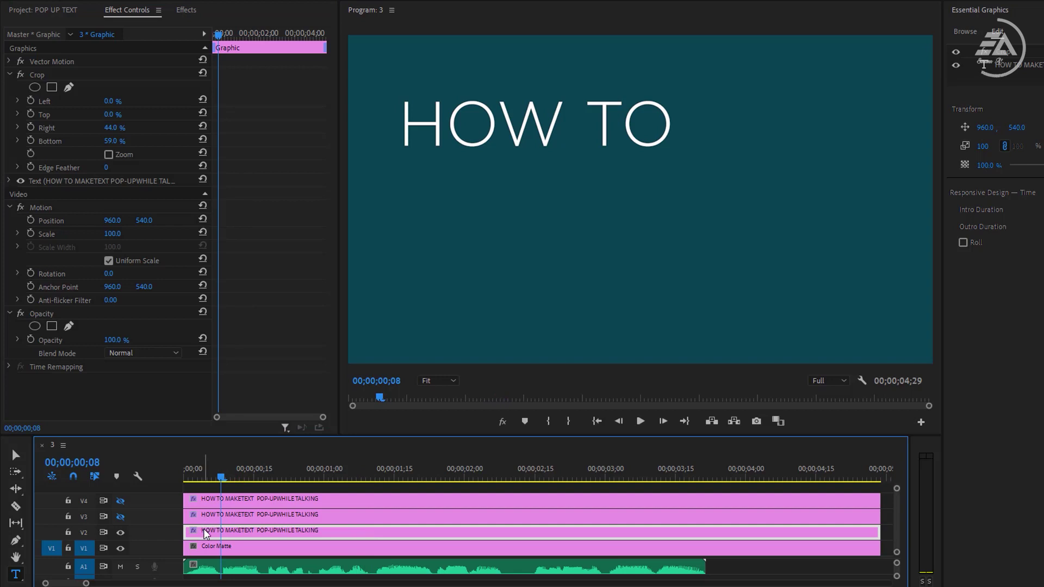
Step: Keyframe the V2 title's Crop Right from 44% at frame 8 to 0% one frame later, then play it back
click(31, 126)
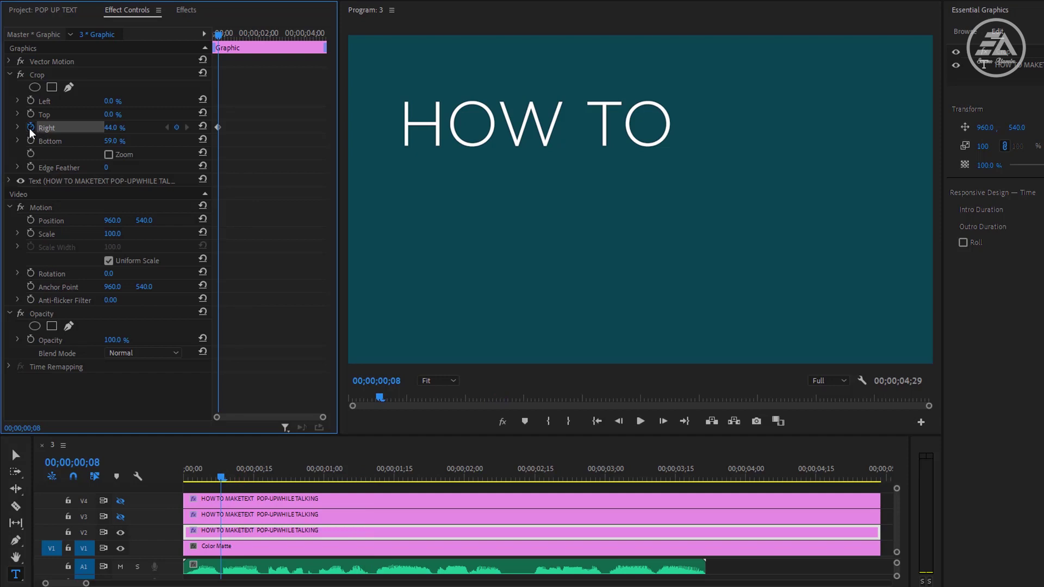
key(Right)
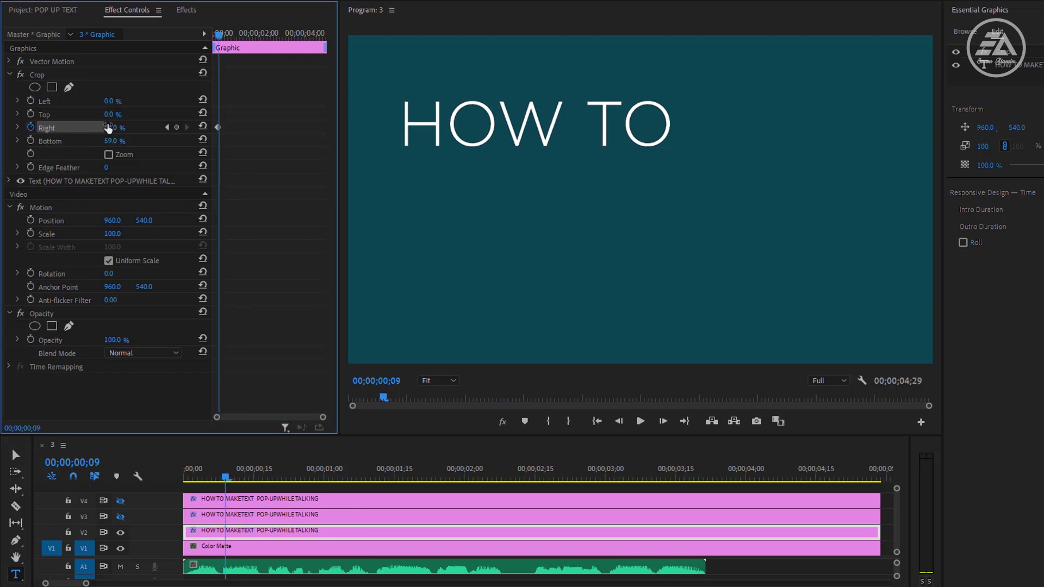
click(114, 127)
text(0)
key(Return)
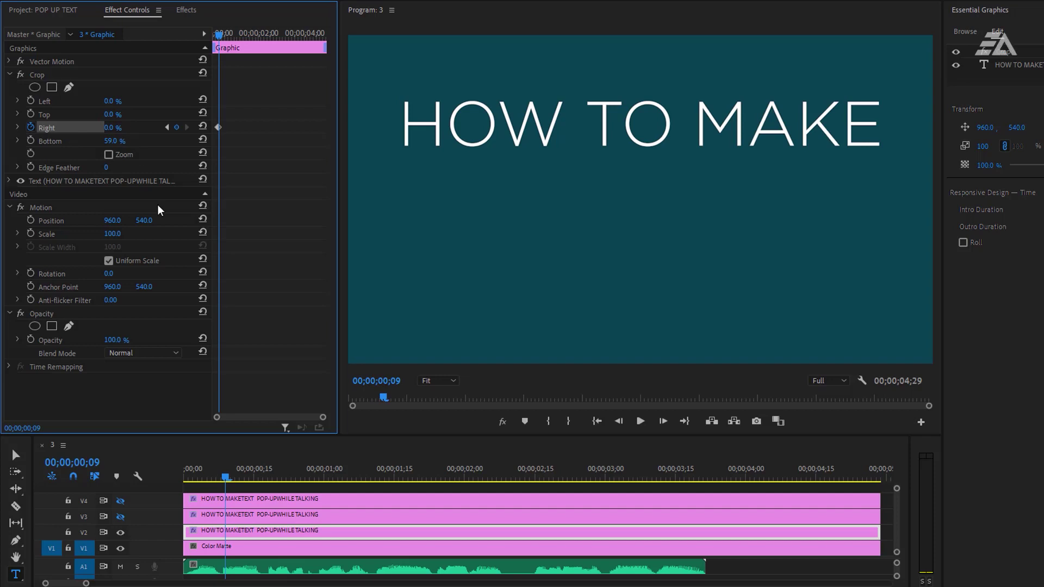
click(182, 483)
key(space)
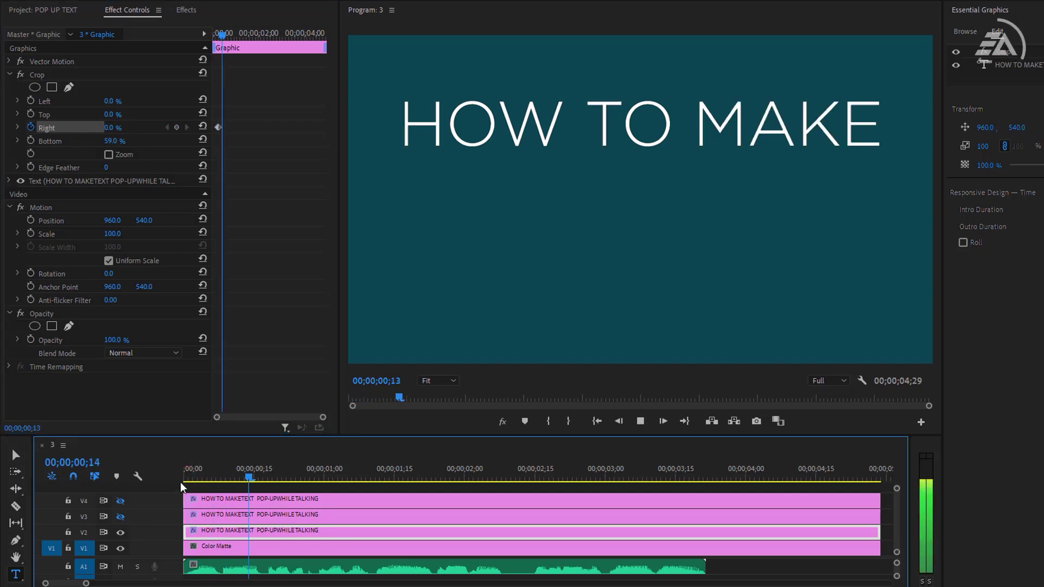
drag(203, 476, 266, 476)
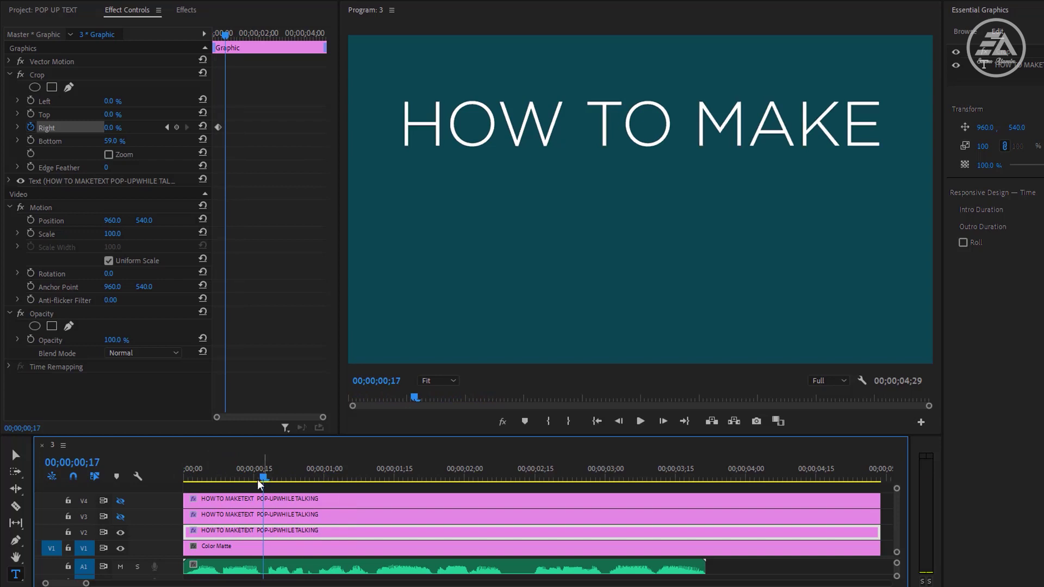
Step: Hide the HOW TO copy on V2, show the V3 copy, and make it start around frame 17
click(121, 533)
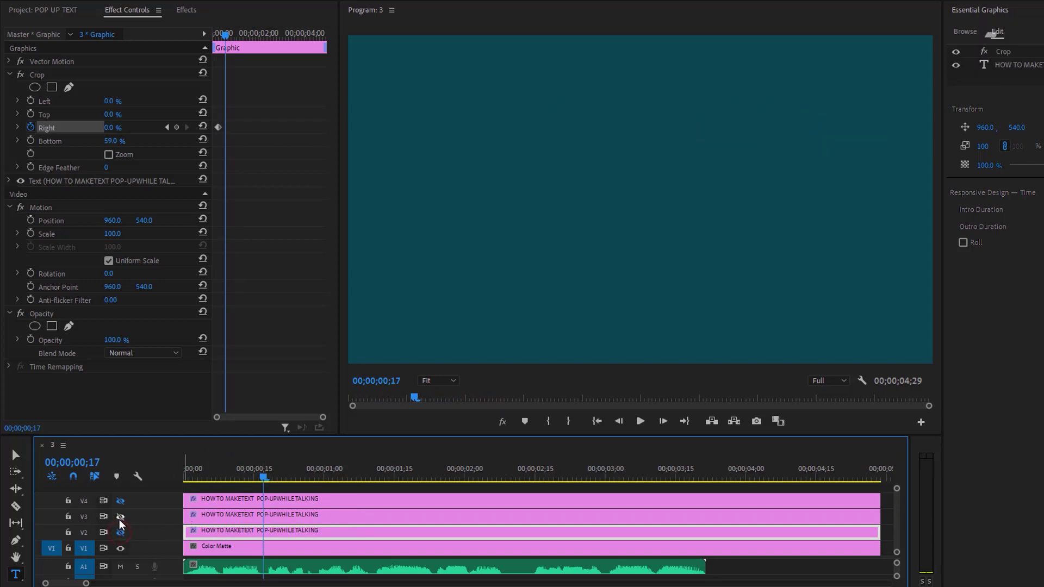
click(121, 517)
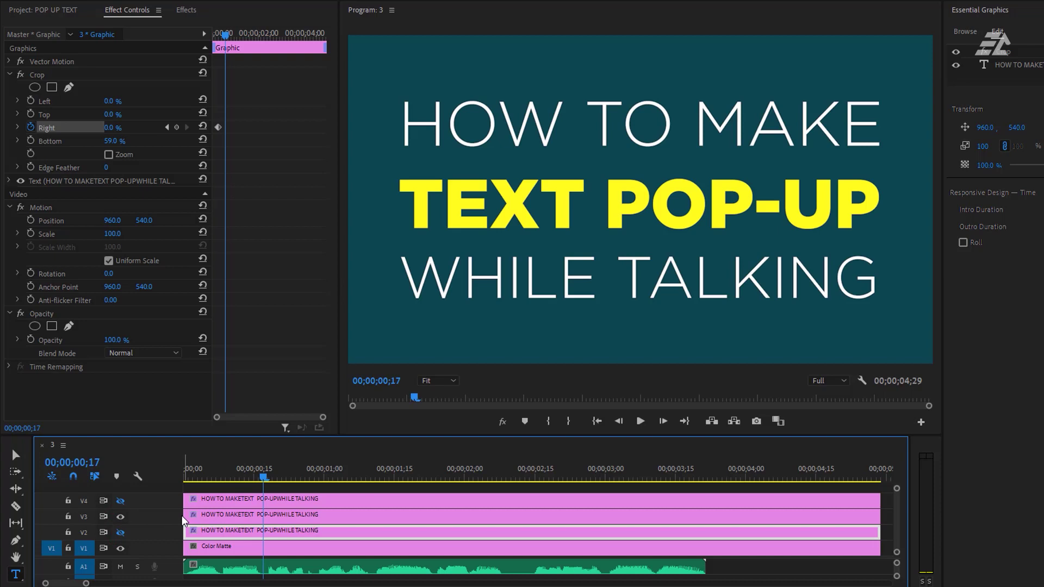
drag(191, 514, 263, 515)
click(282, 521)
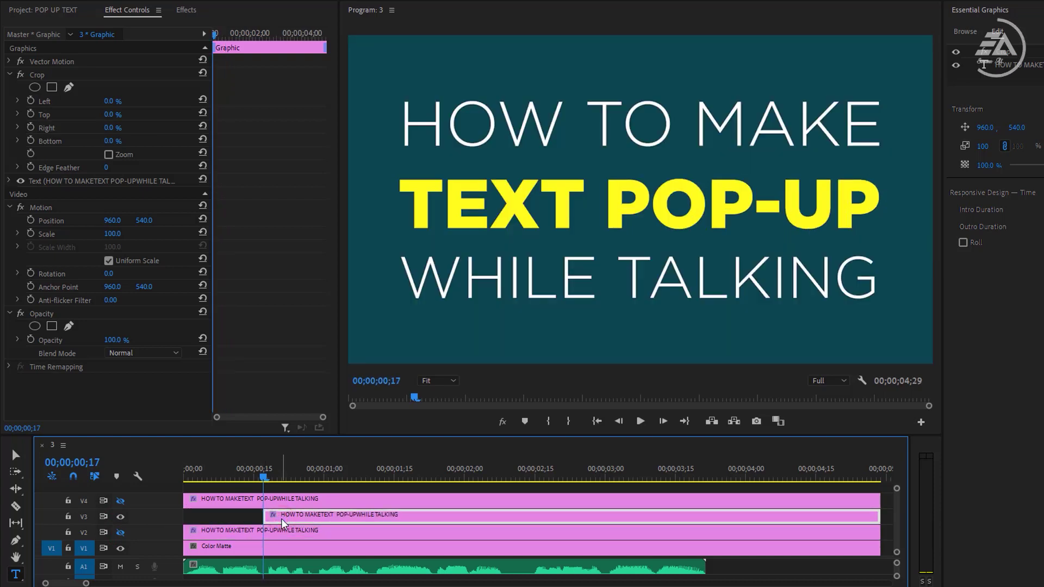
Step: Set the V3 copy's Crop Top to 37% and Crop Bottom to 35%
click(108, 113)
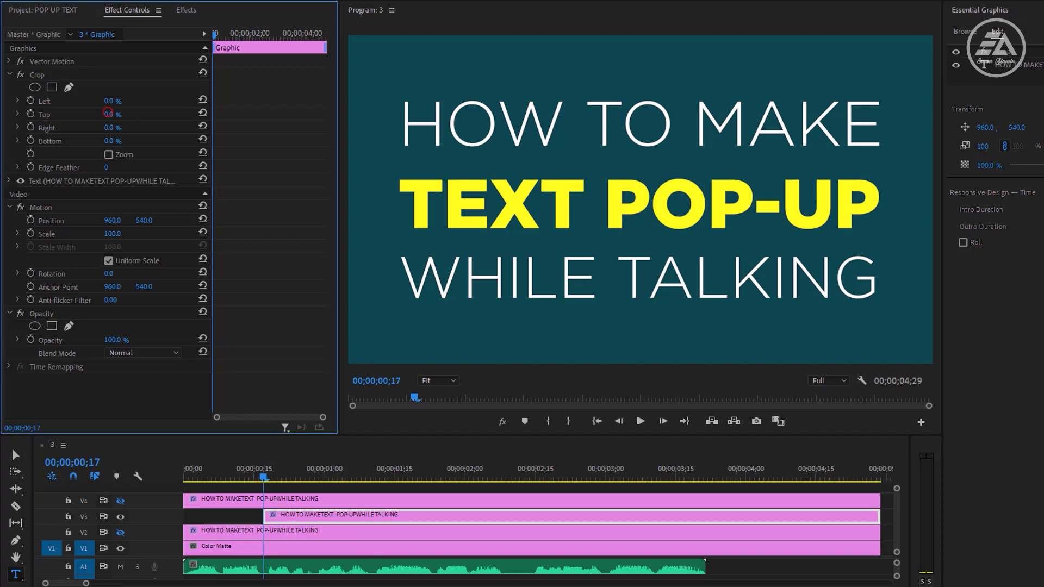
mouse_move(108, 113)
mouse_down()
mouse_move(142, 113)
mouse_move(129, 112)
mouse_up()
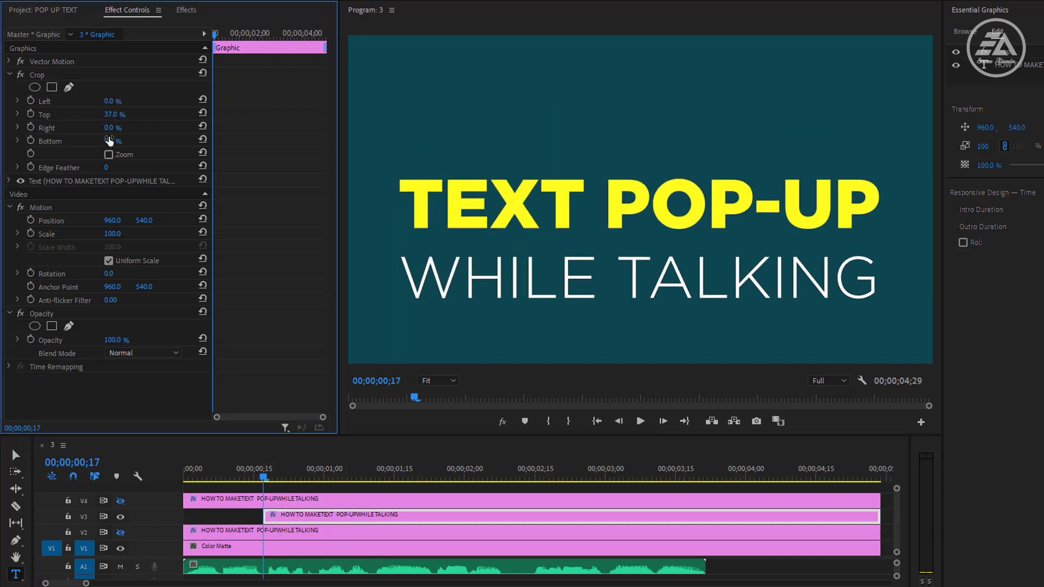
drag(107, 141, 129, 140)
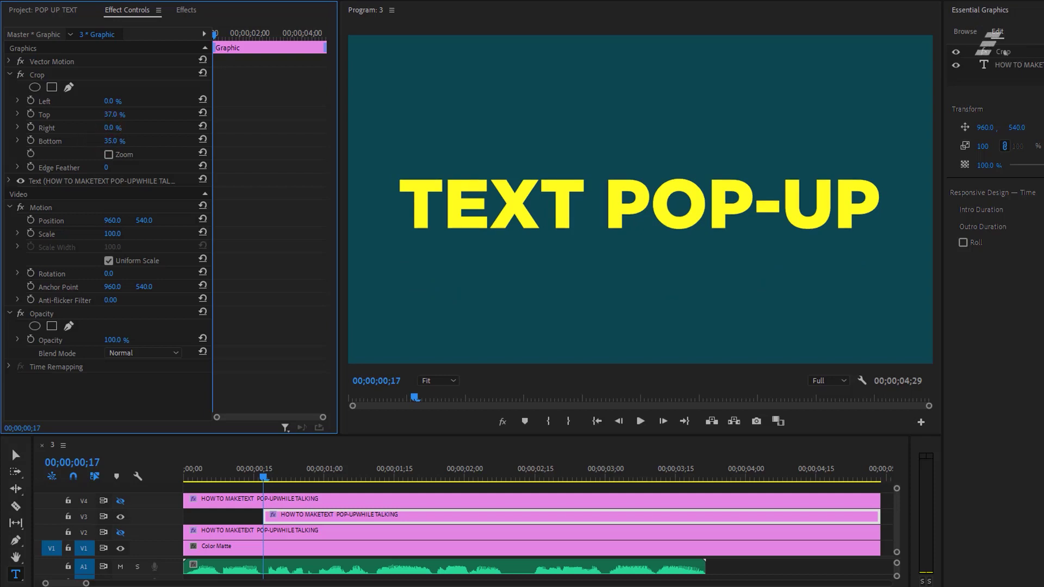
Step: Crop Right the V3 title to 57% to show only TEXT, keyframe it to 0% slightly later, and play back
drag(109, 127, 141, 128)
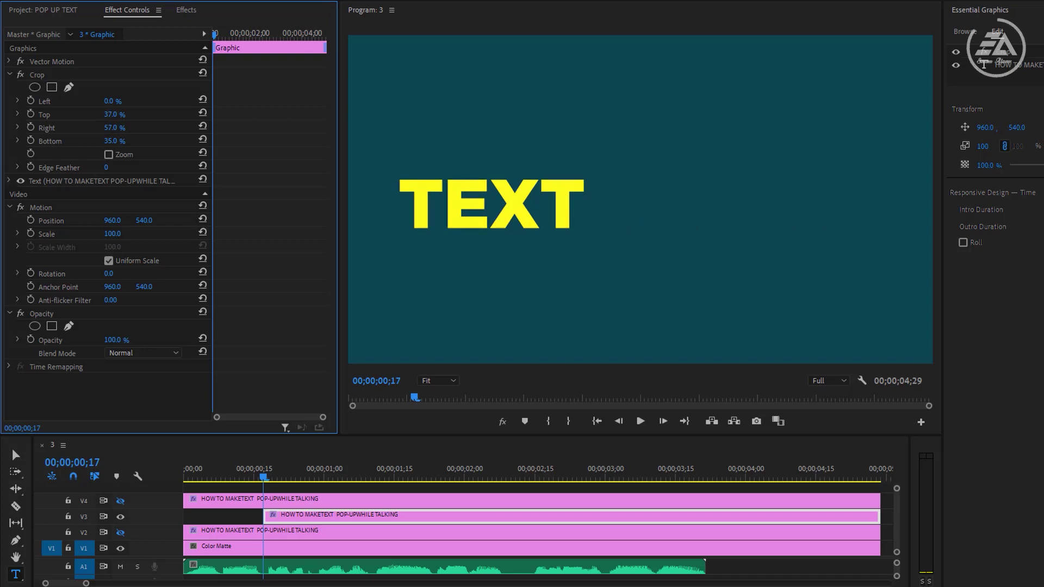
drag(263, 476, 317, 478)
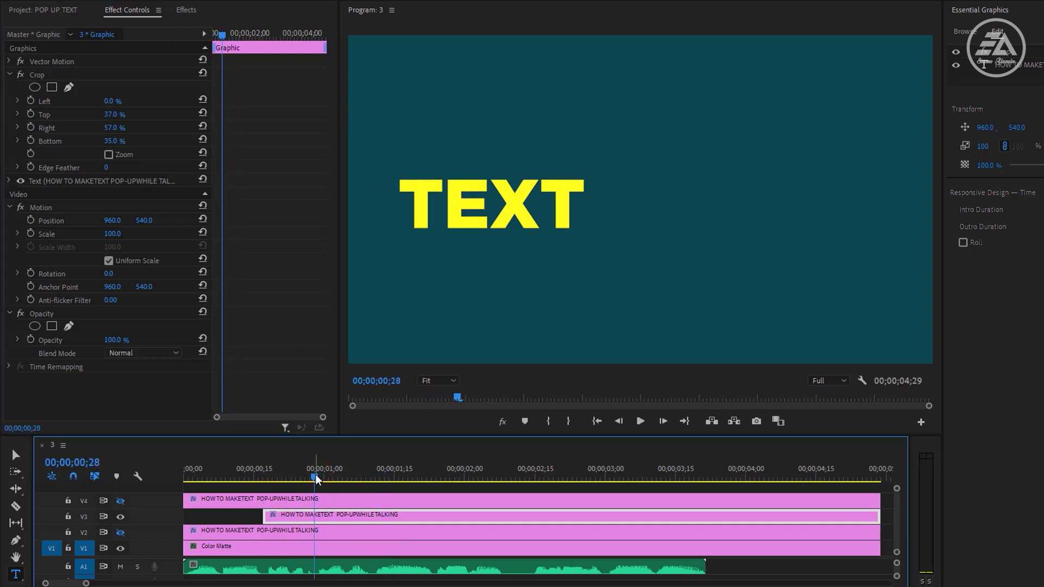
click(31, 127)
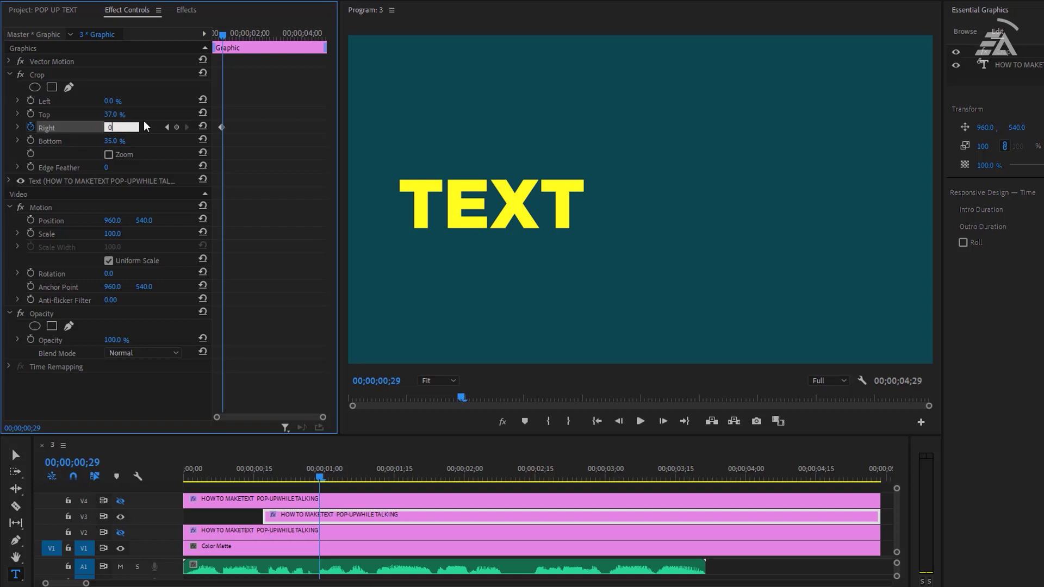
text(0)
key(Return)
drag(281, 478, 255, 480)
key(space)
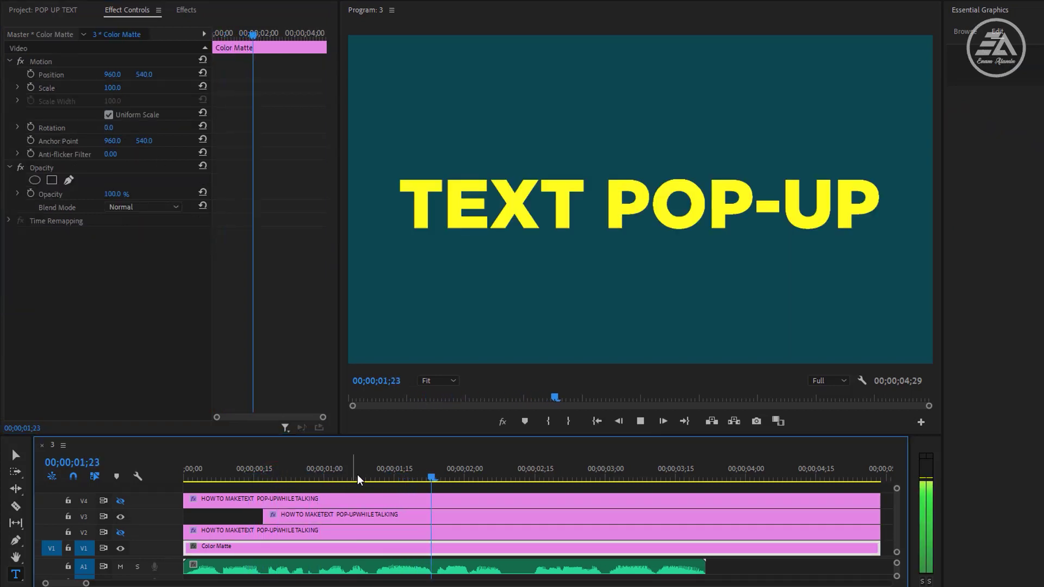
Step: Hide the V3 copy, show the V4 copy, and trim its start to 01;10
click(371, 478)
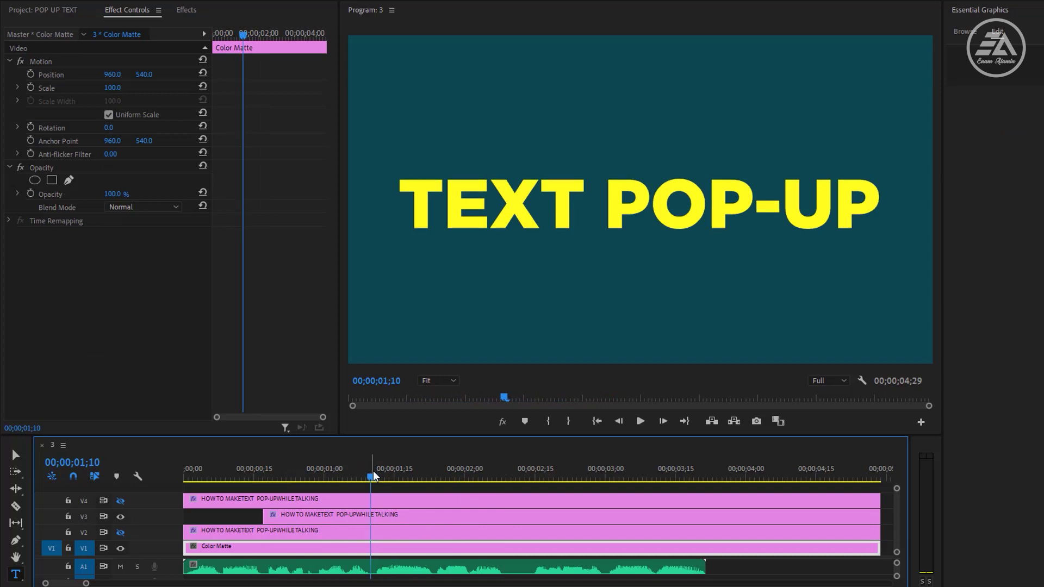
click(120, 516)
click(120, 500)
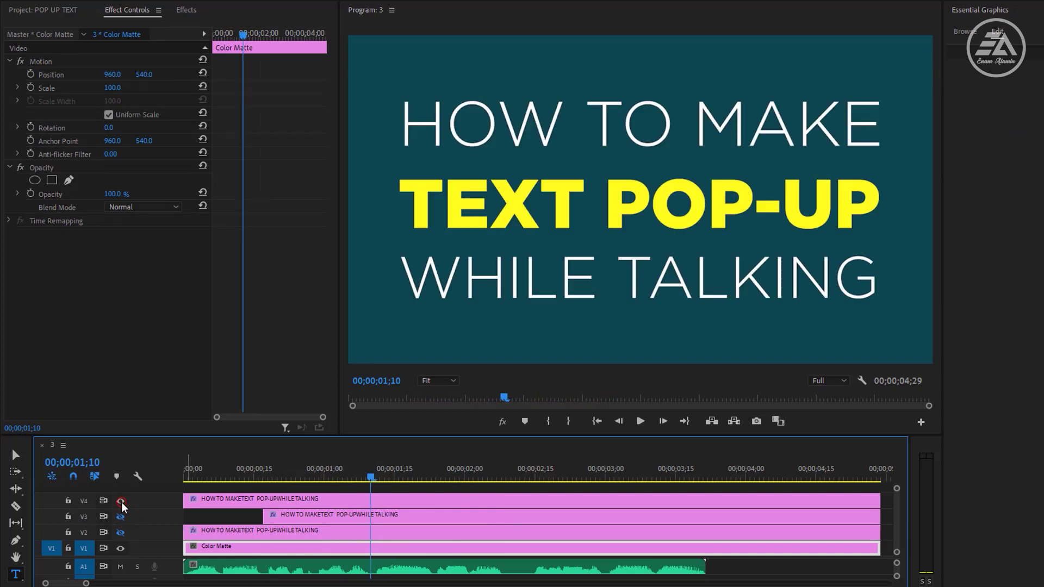
drag(187, 497, 374, 505)
click(382, 504)
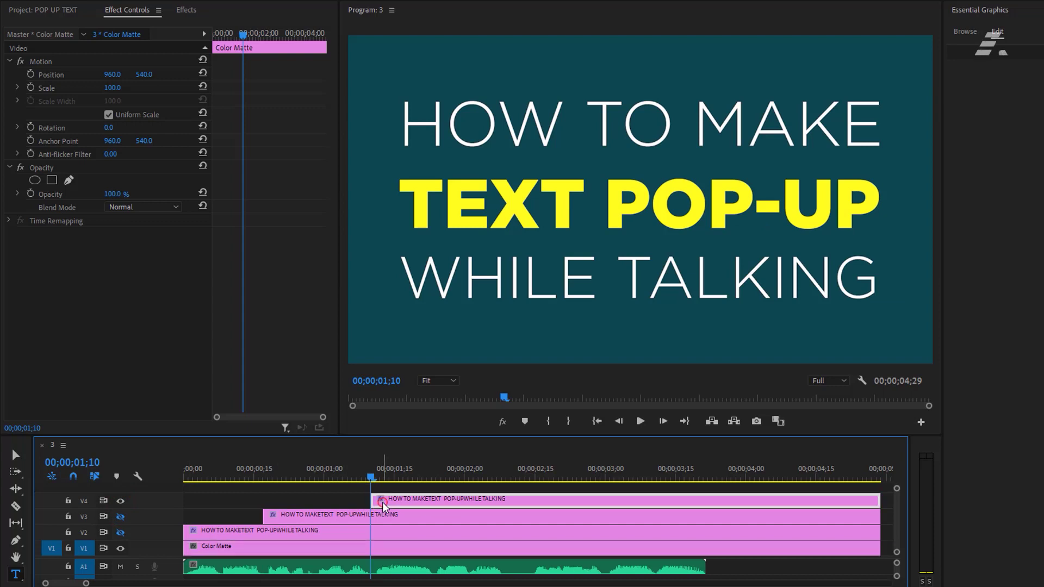
Step: Crop the V4 copy to show only WHILE, reveal TALKING by 01;23, and play the animation from the start
drag(109, 114, 140, 127)
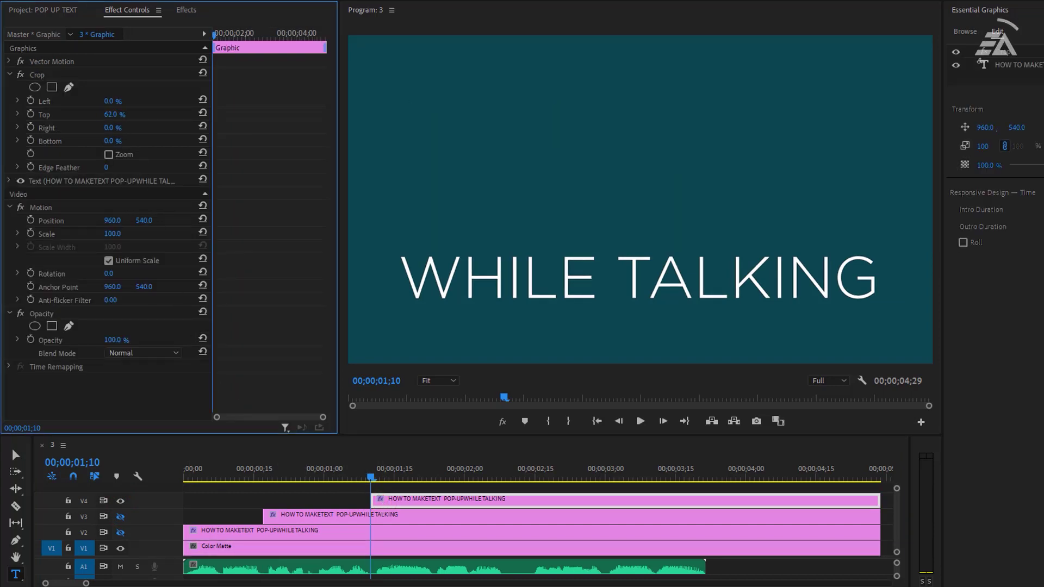
click(432, 478)
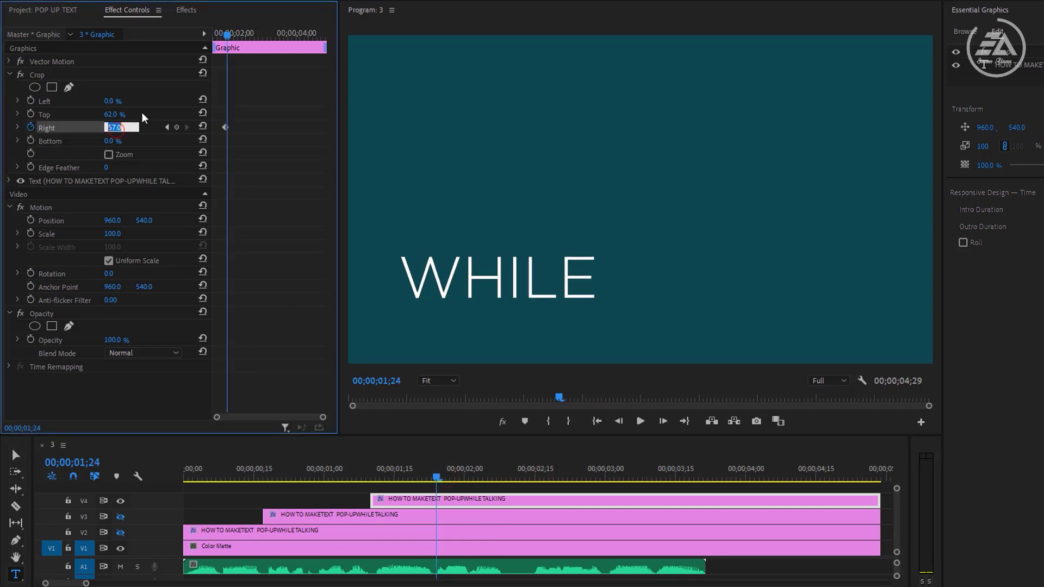
drag(139, 127, 119, 127)
click(237, 546)
key(Home)
key(space)
key(space)
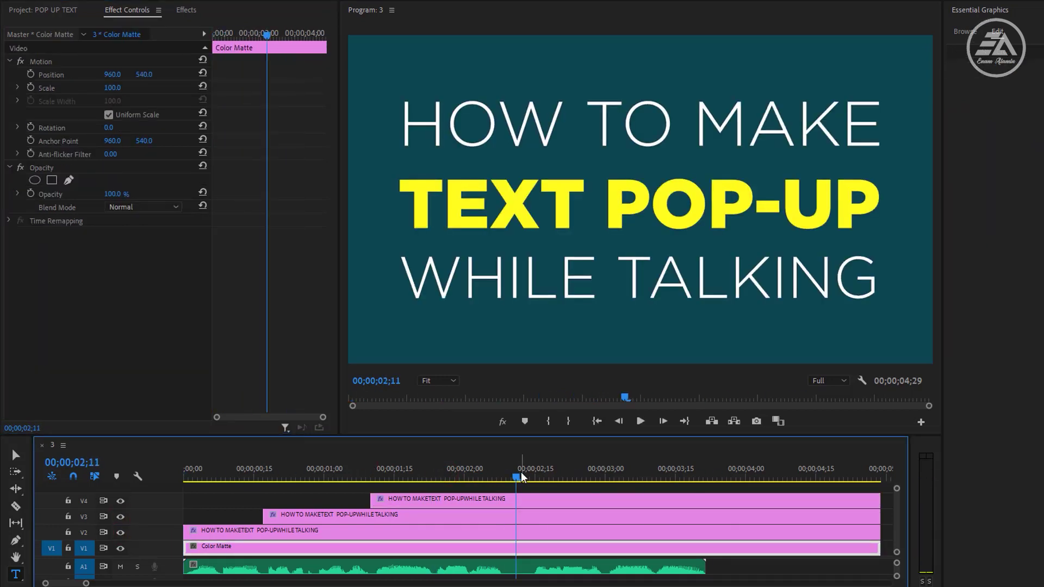
Step: Trim the title clips to end at 02;11 and add text 'INSIDE THE' / 'PREMIERE PRO' on two lines
key(minus)
drag(745, 499, 447, 499)
click(1041, 77)
click(1041, 75)
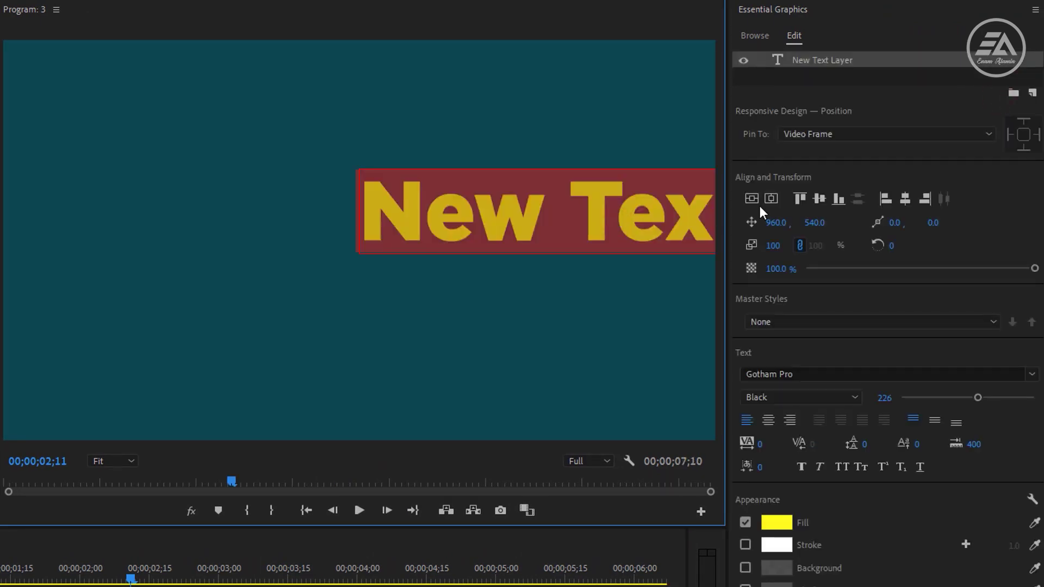
text(INSIDE THE)
key(Return)
text(PREMIERE PRO)
Step: Set the new title in Gotham Light and give PREMIERE PRO a magenta fill
key(ctrl+a)
drag(977, 398, 960, 397)
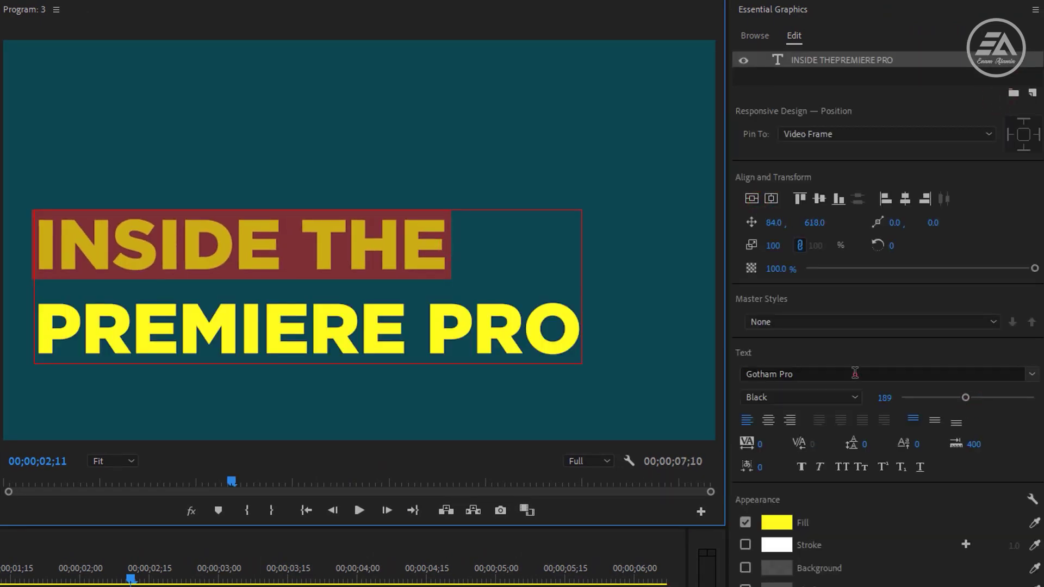
click(855, 374)
click(832, 522)
click(776, 522)
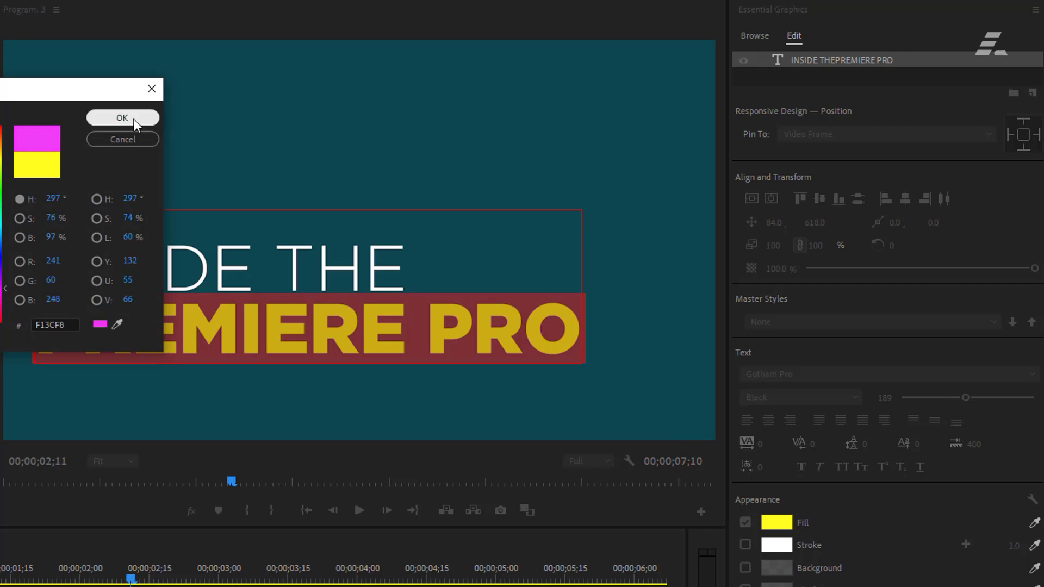
click(134, 119)
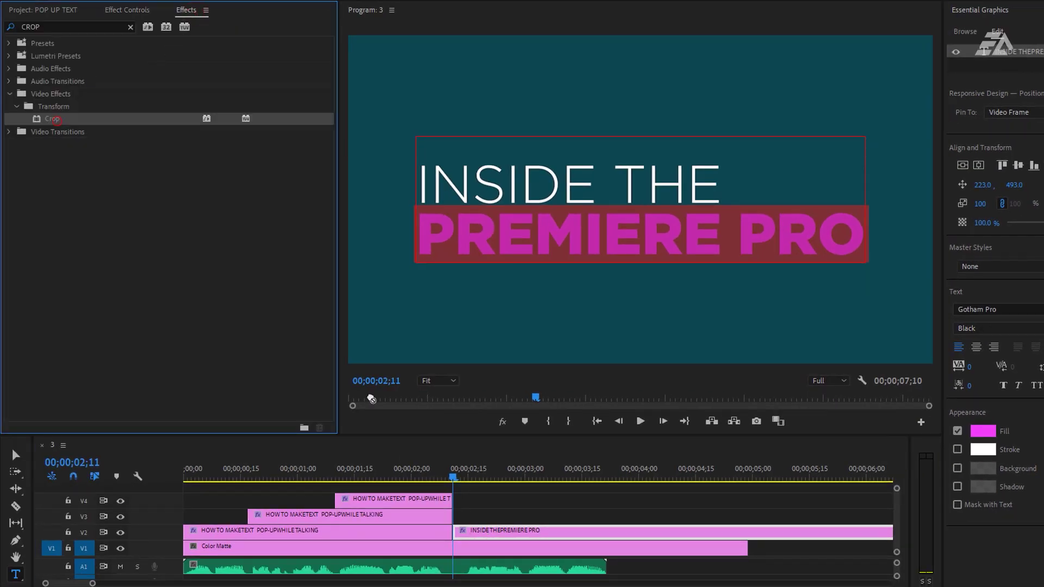
Step: Crop one copy to INSIDE THE, start the second copy at 03;00, and keyframe Crop Right to 0
drag(111, 140, 141, 140)
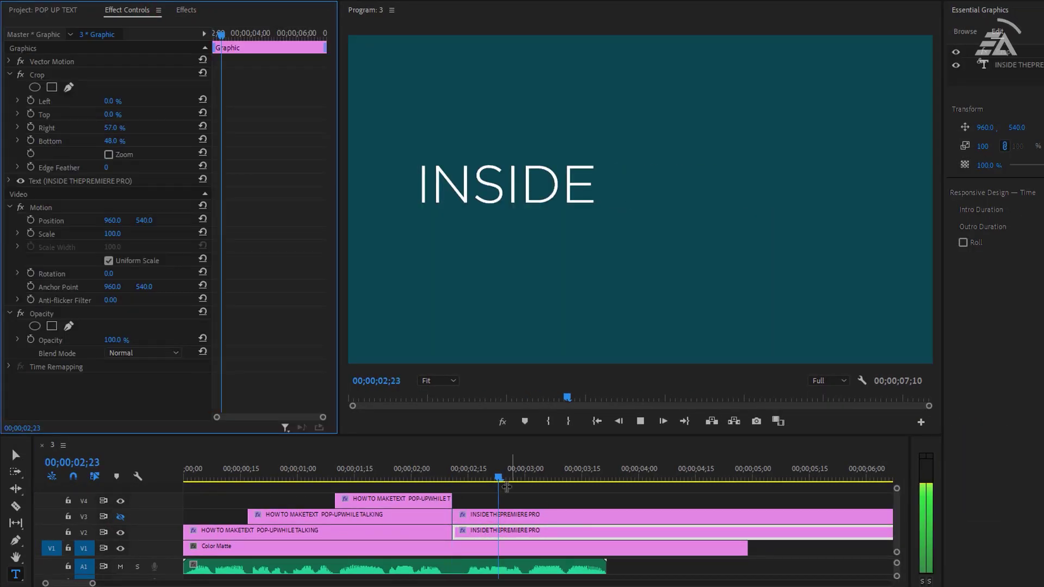
click(31, 126)
click(524, 473)
drag(457, 514, 524, 514)
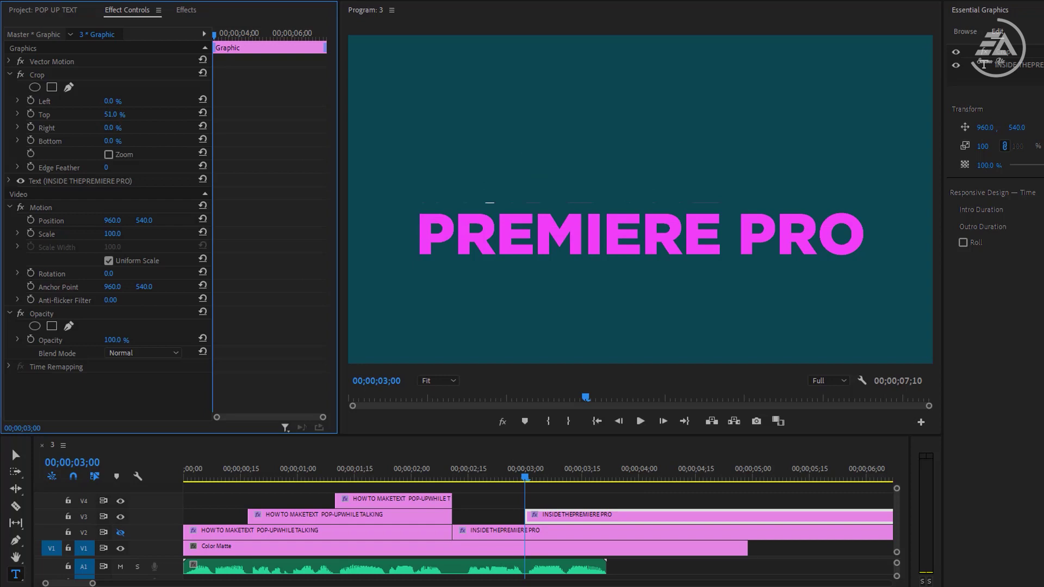
click(70, 128)
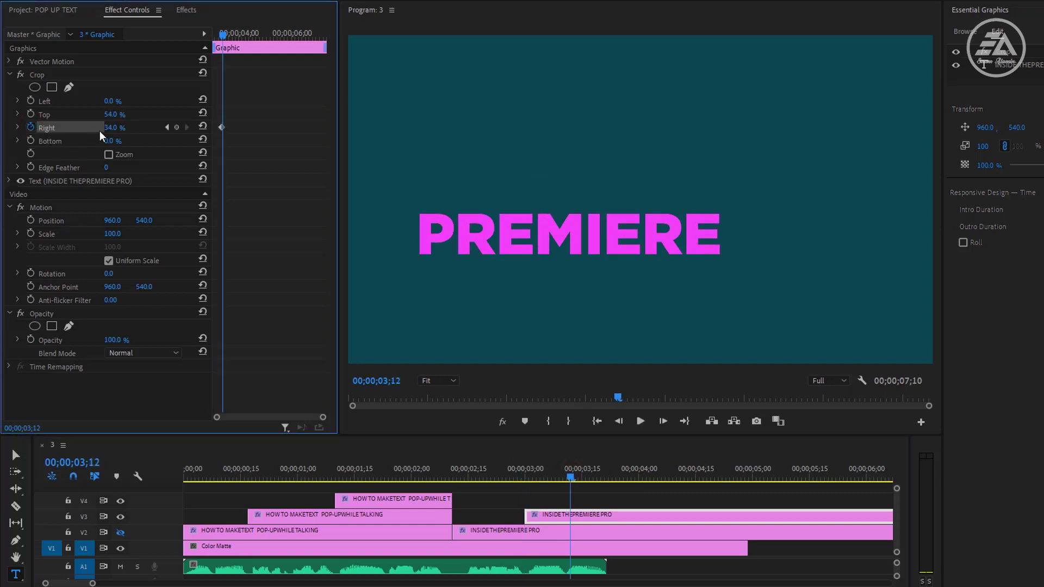
key(Return)
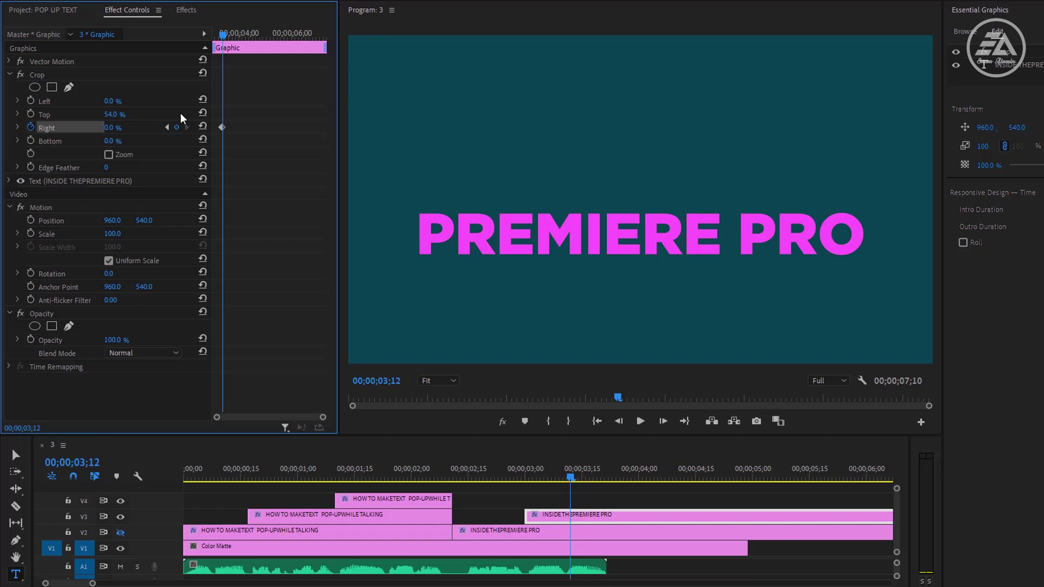
click(120, 532)
click(202, 467)
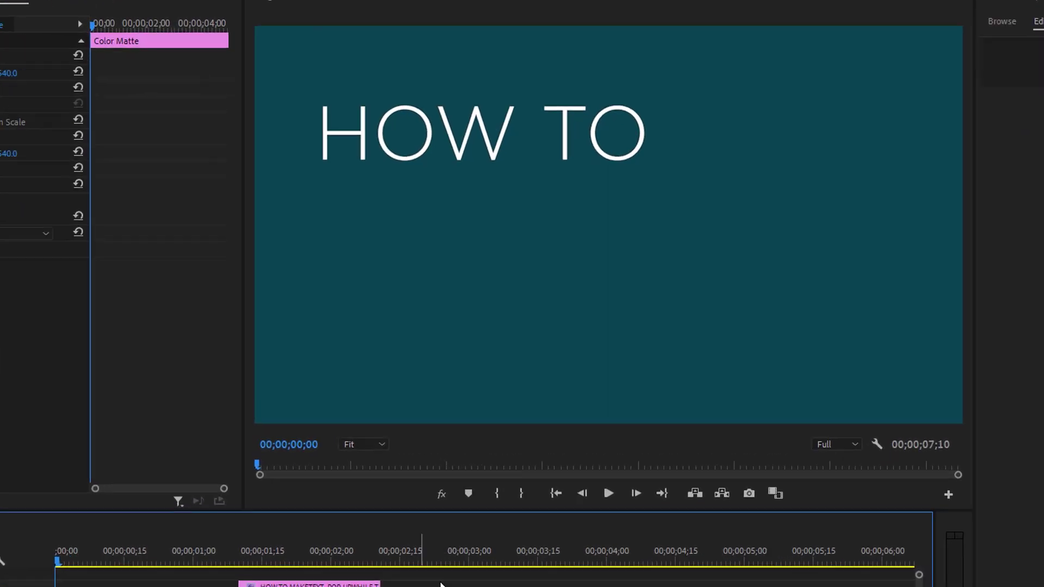